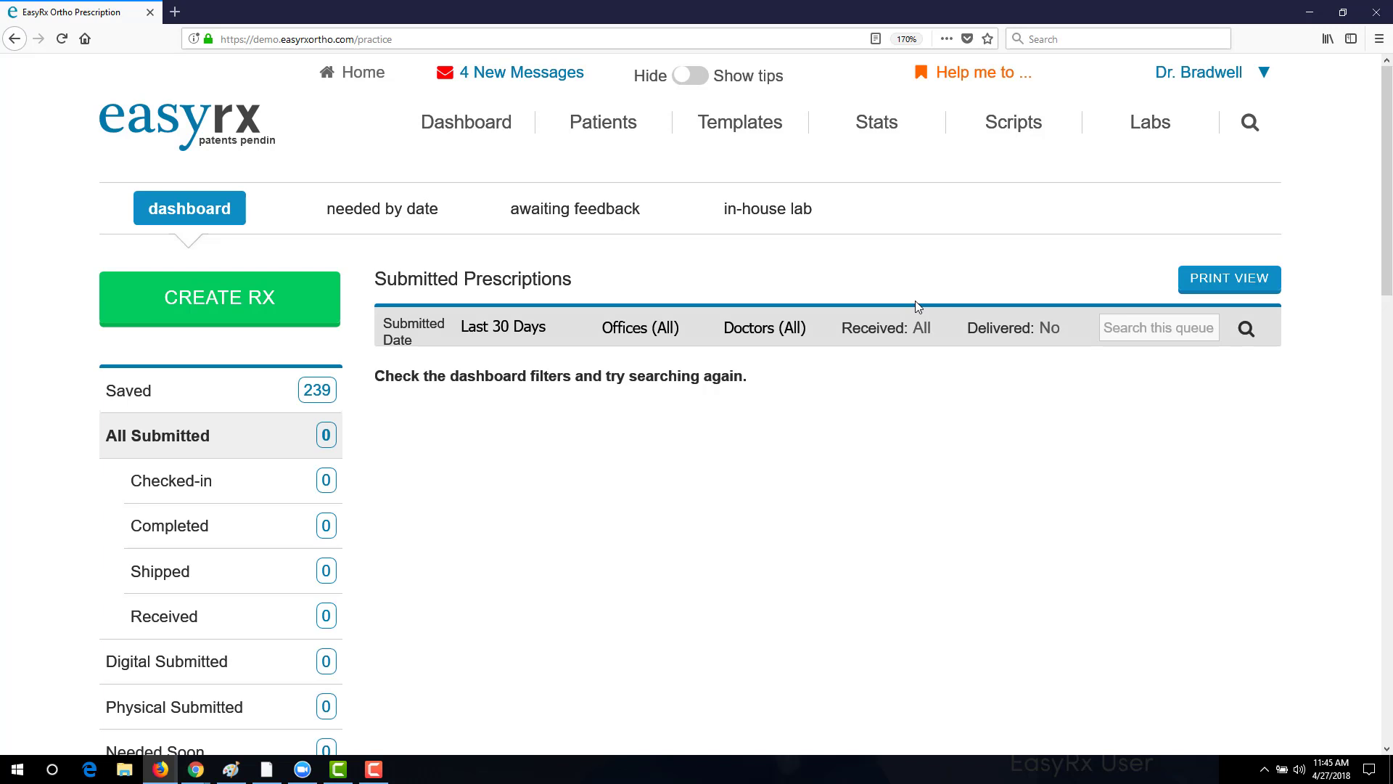
Create a new prescription template named "Hawley w/ Adams - Upper".
{"action": "left_click", "coordinate": [744, 134]}
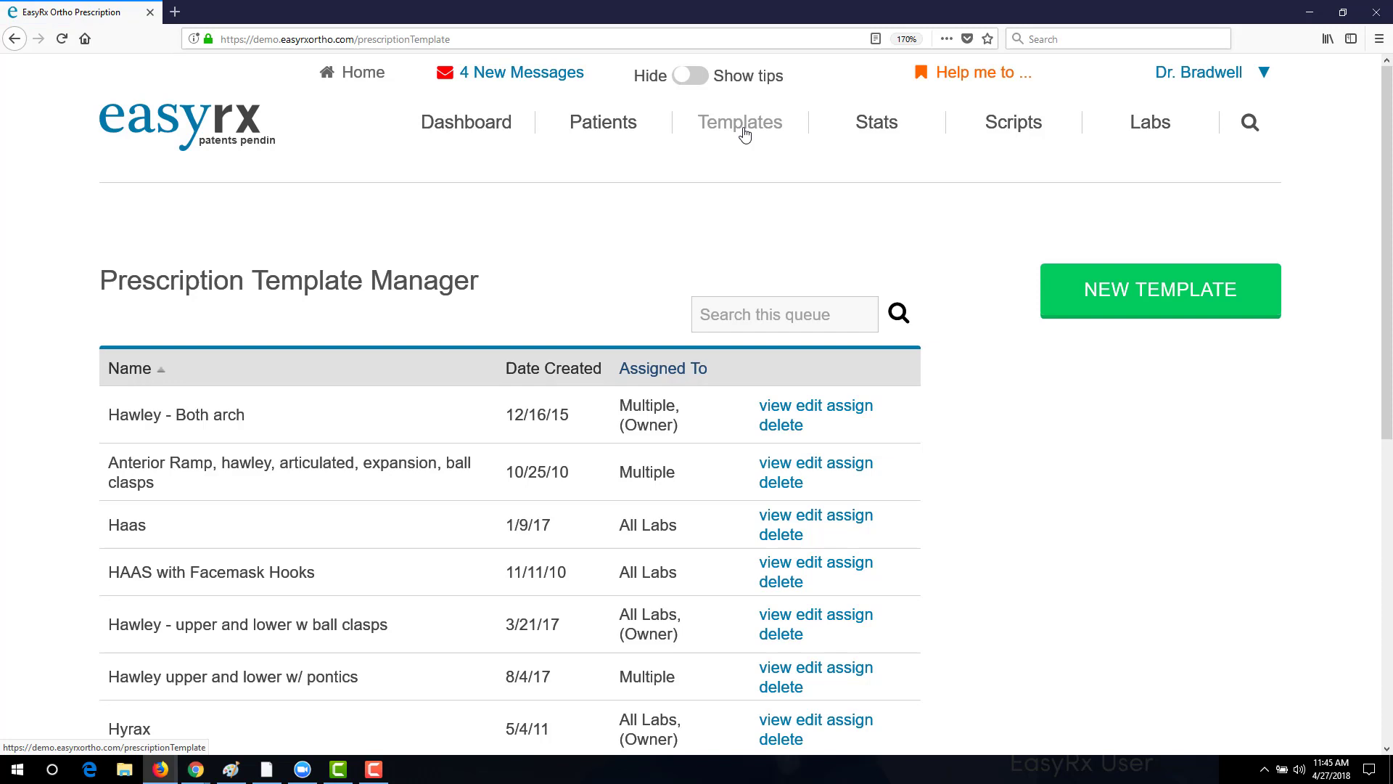
{"action": "left_click", "coordinate": [1136, 311]}
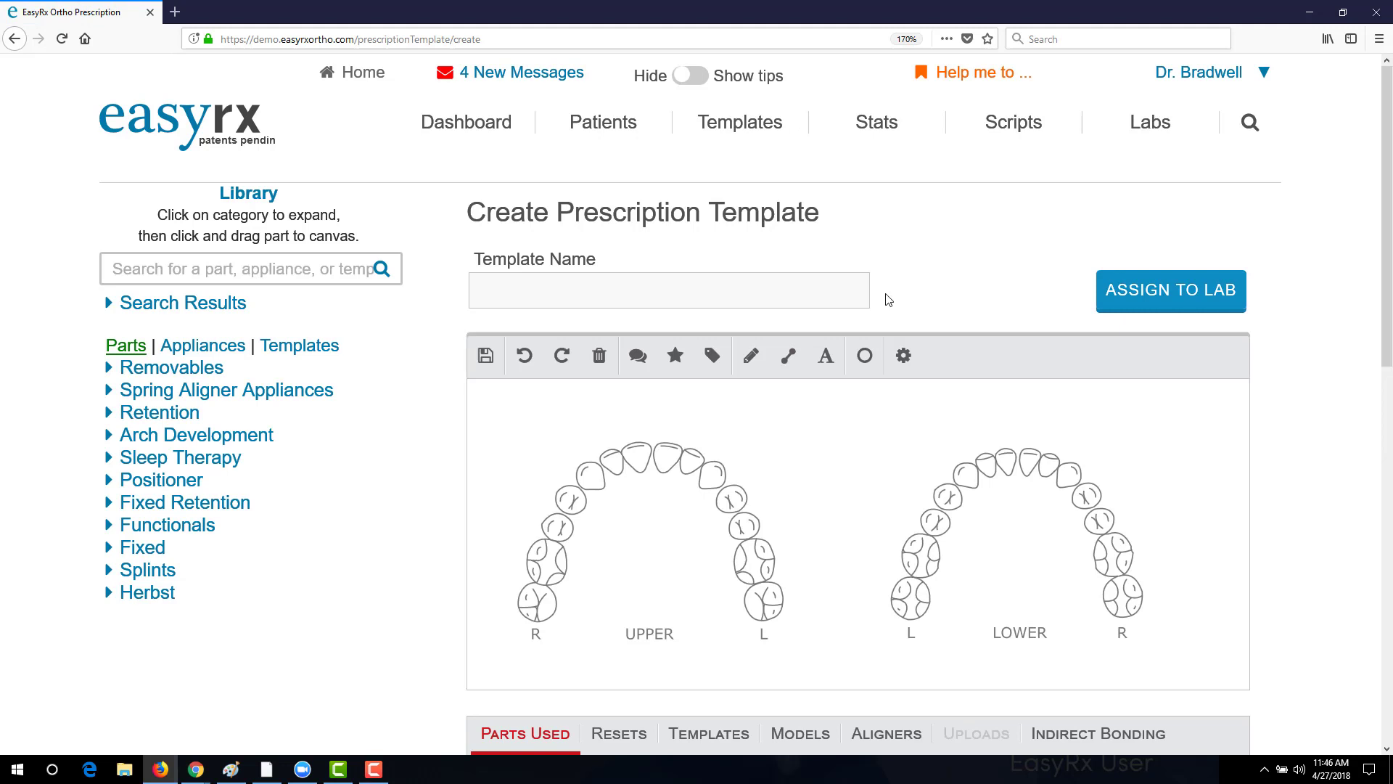
{"action": "left_click", "coordinate": [514, 285]}
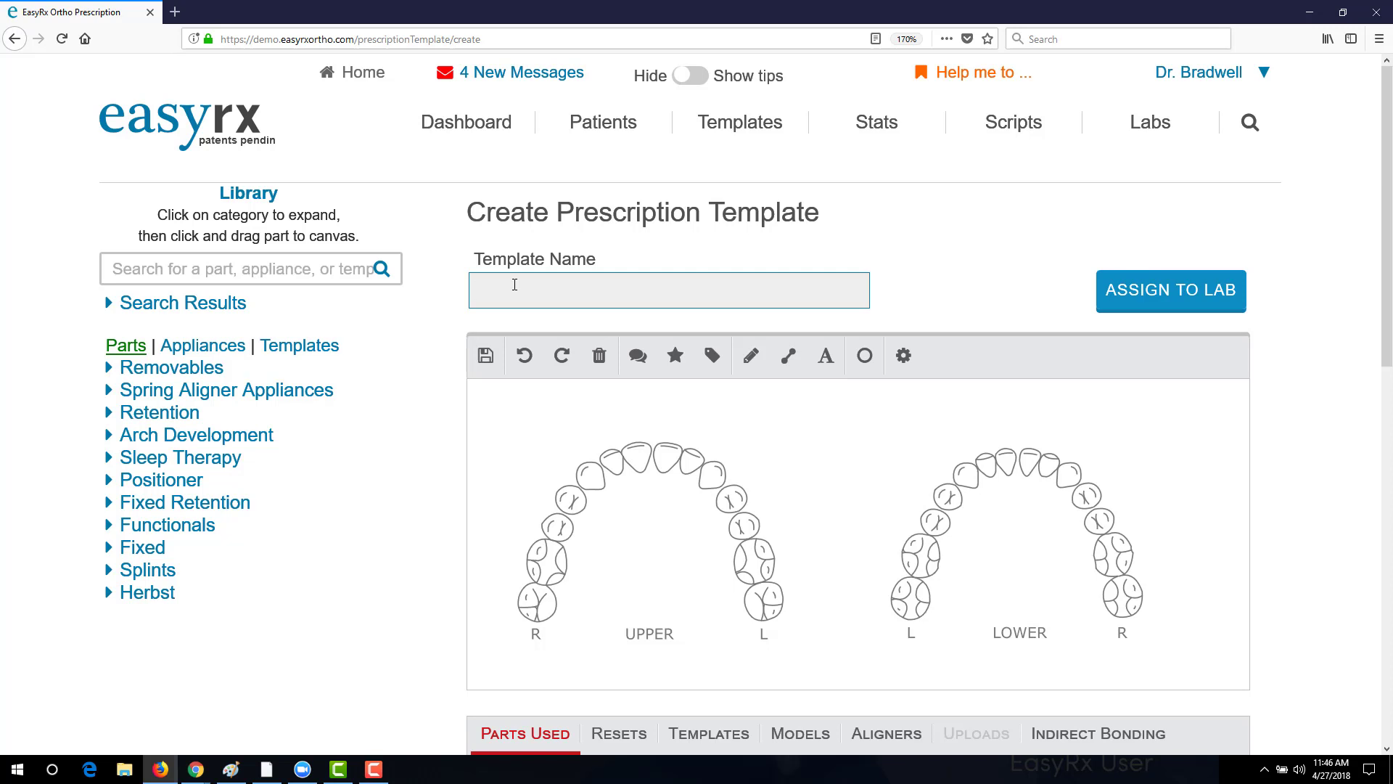
{"action": "type", "text": "Hawley w/ Adams - Upper"}
Allow Farrow Orthodontic Lab to use the template and save the lab assignment.
{"action": "left_click", "coordinate": [1185, 292]}
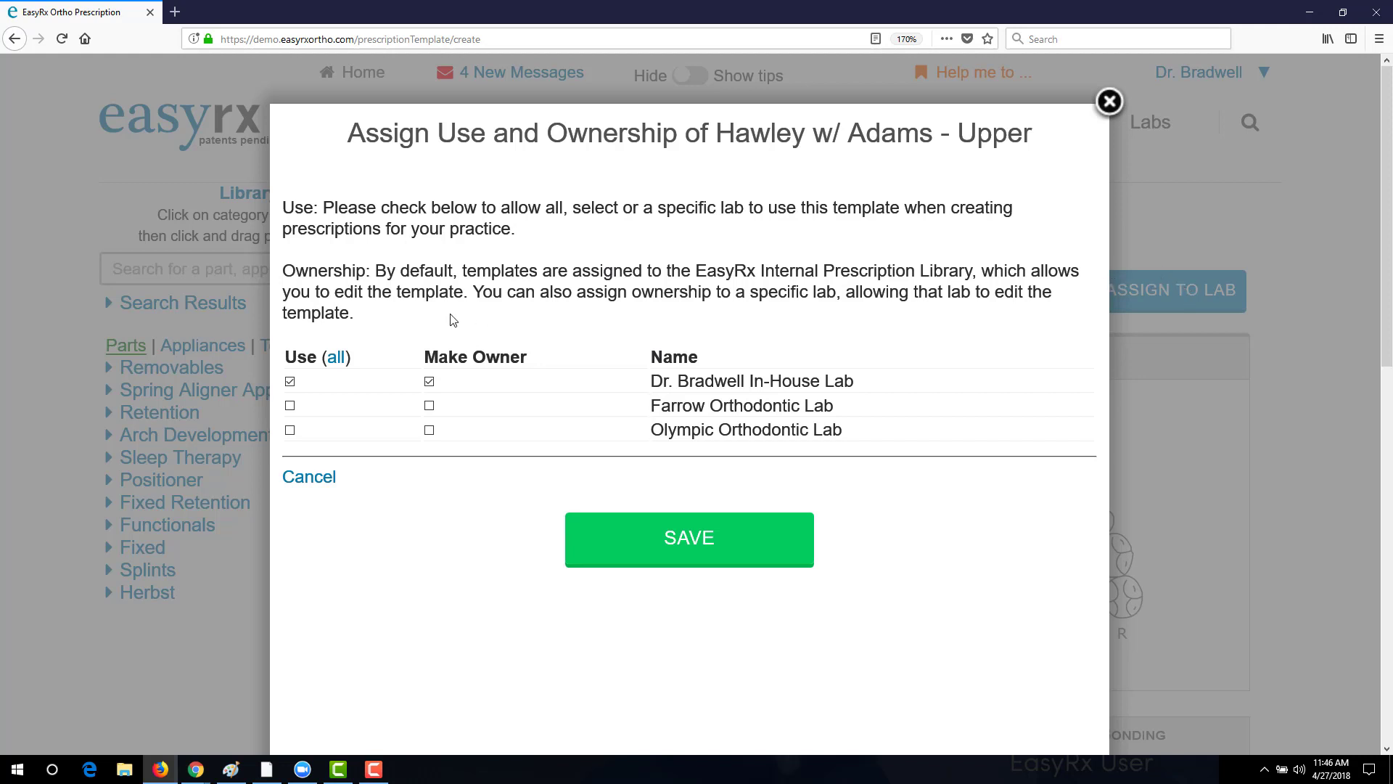
{"action": "left_click", "coordinate": [290, 406]}
{"action": "left_click", "coordinate": [290, 431]}
{"action": "left_click", "coordinate": [290, 430]}
{"action": "left_click", "coordinate": [682, 545]}
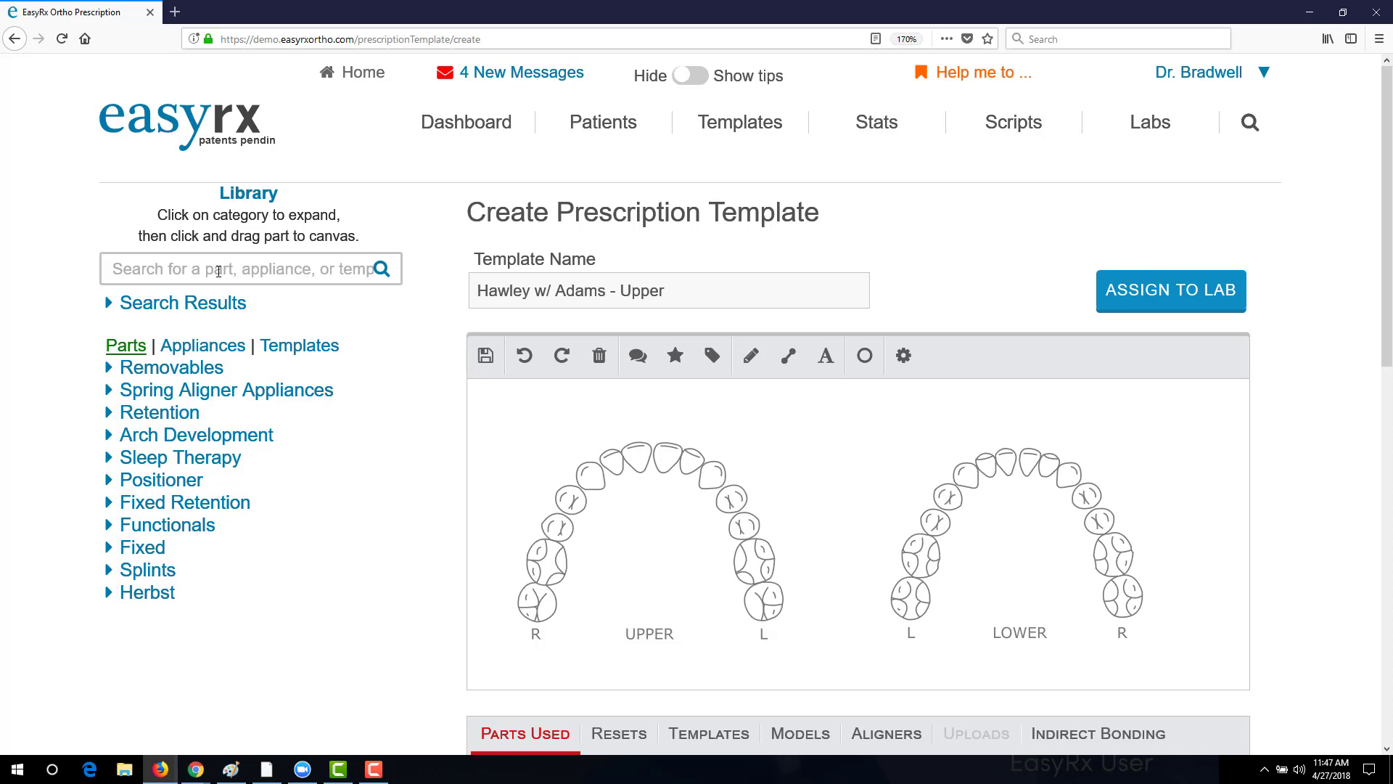
Search the library for "hawley" and add the "Hawley w/ Adams - Upper" appliance to the prescription.
{"action": "type", "text": "hawley"}
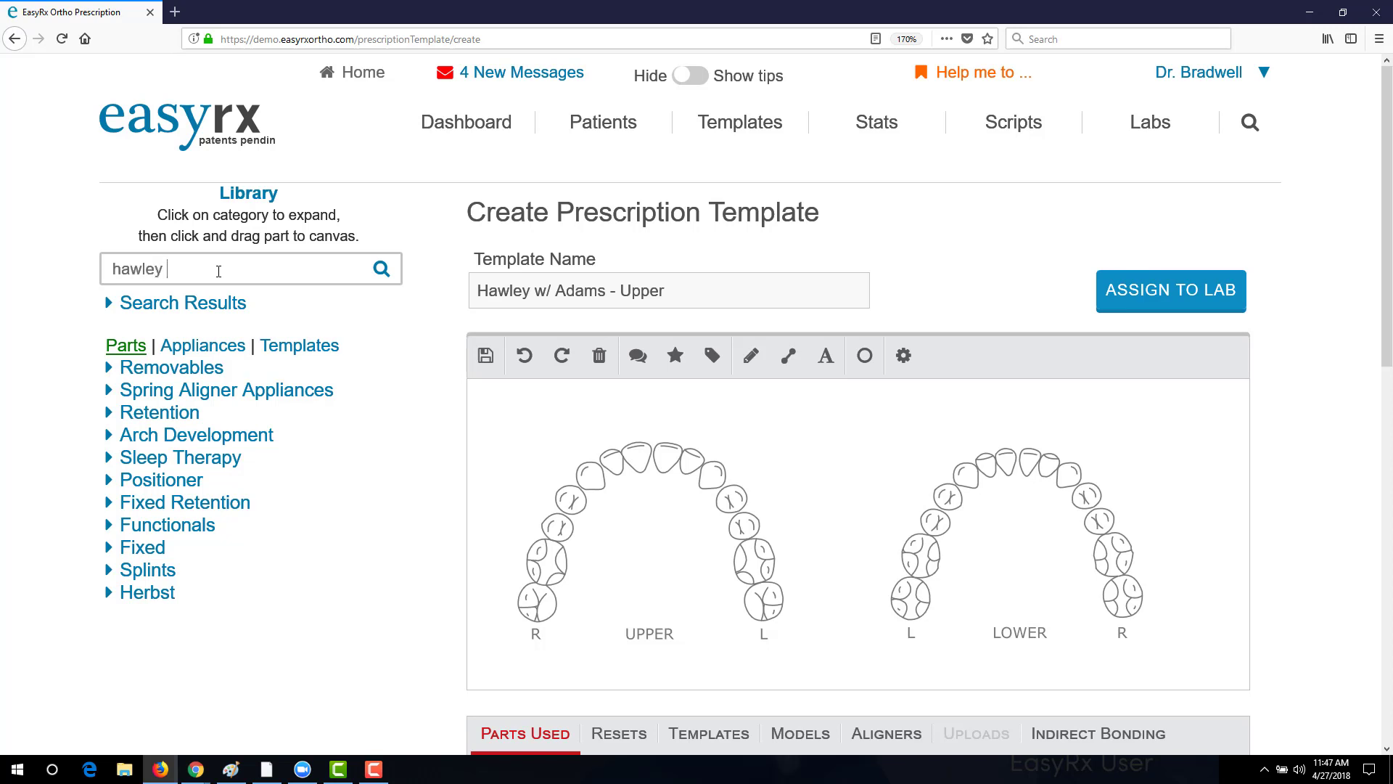
{"action": "scroll", "coordinate": [420, 286], "scroll_direction": "down", "scroll_amount": 3}
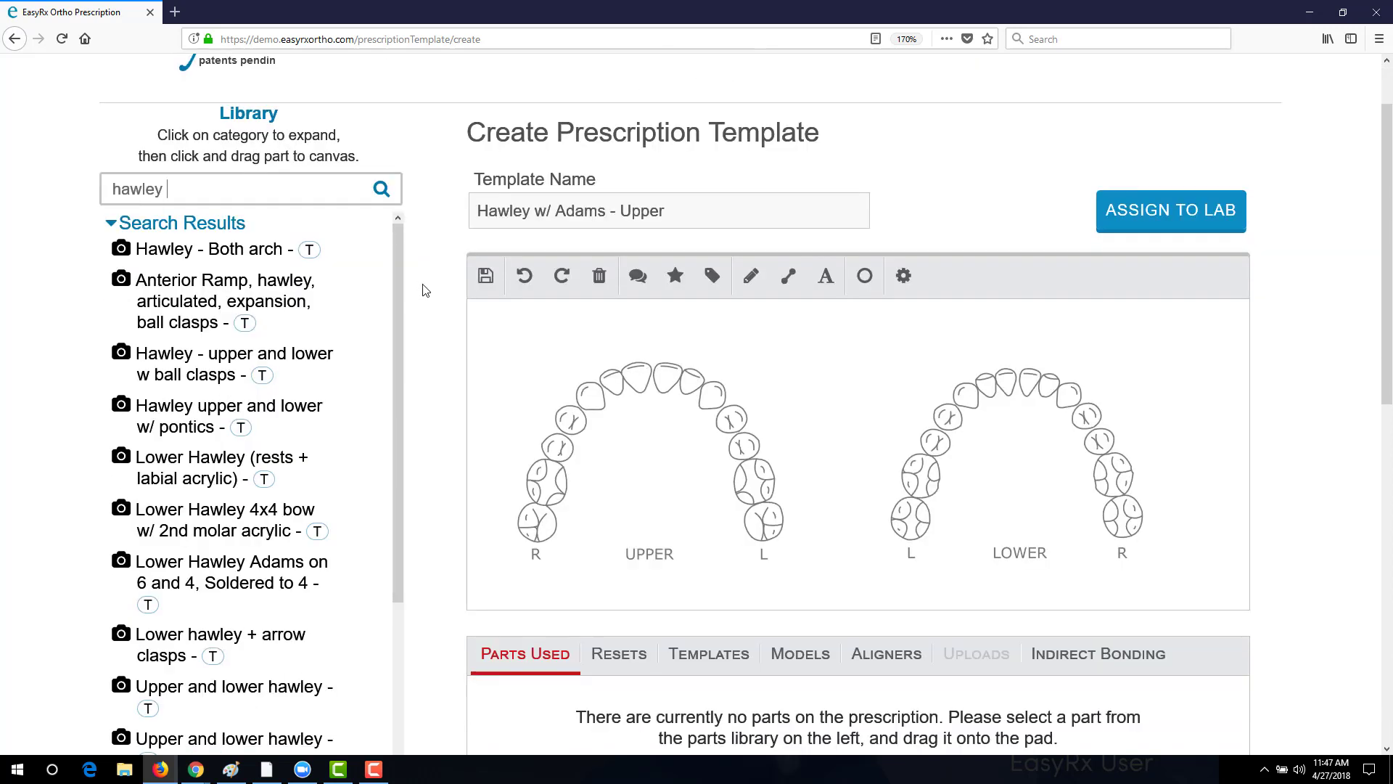
{"action": "left_click_drag", "start_coordinate": [398, 261], "coordinate": [394, 367]}
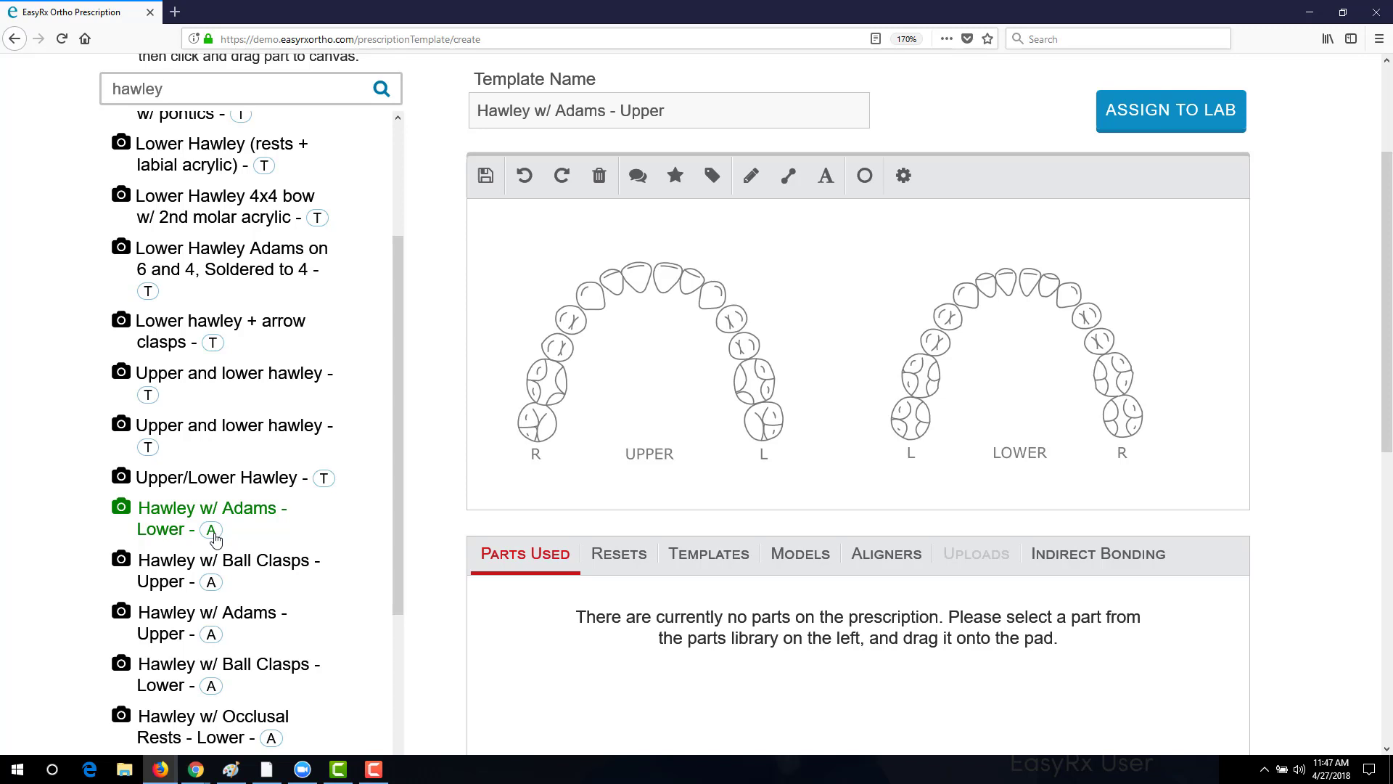
{"action": "left_click", "coordinate": [211, 622]}
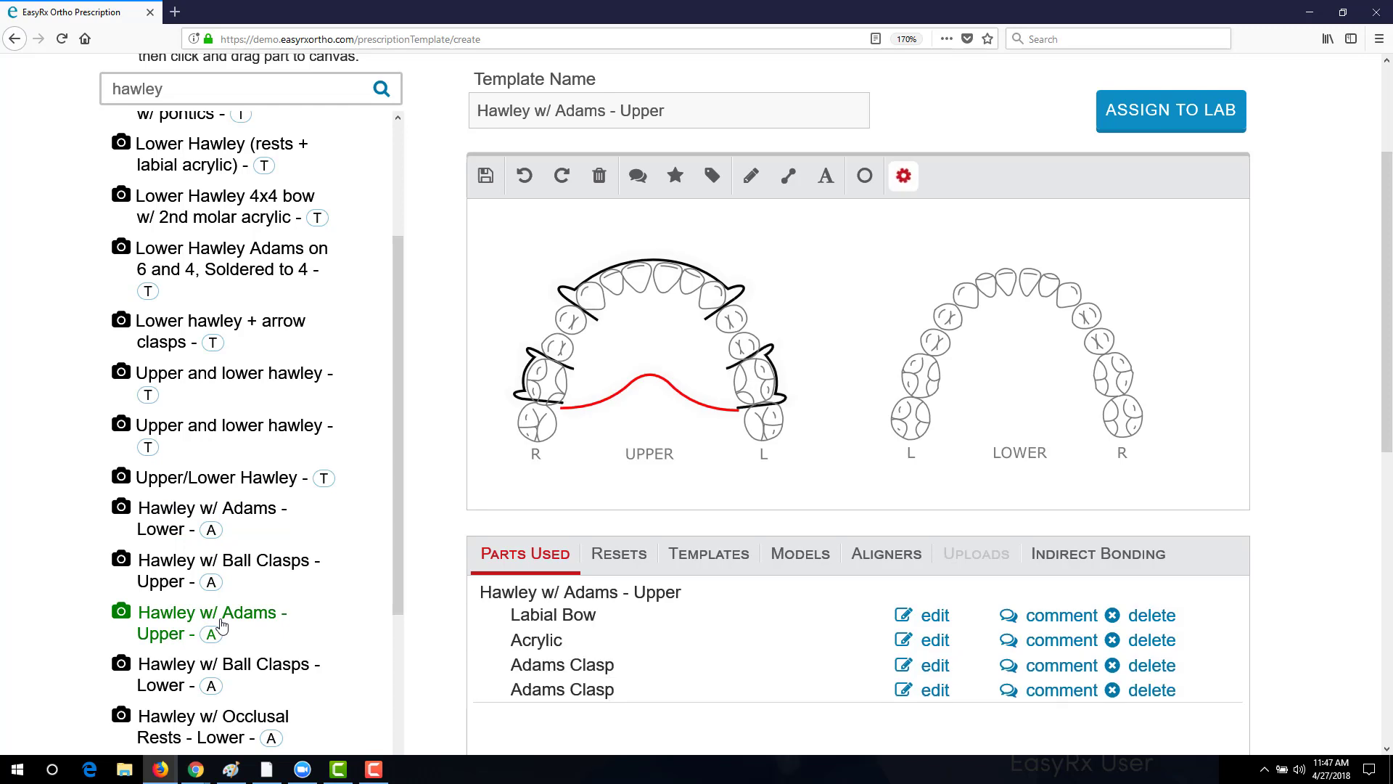
Shorten the labial bow so both ends sit between the upper lateral incisors and canines.
{"action": "left_click", "coordinate": [596, 320]}
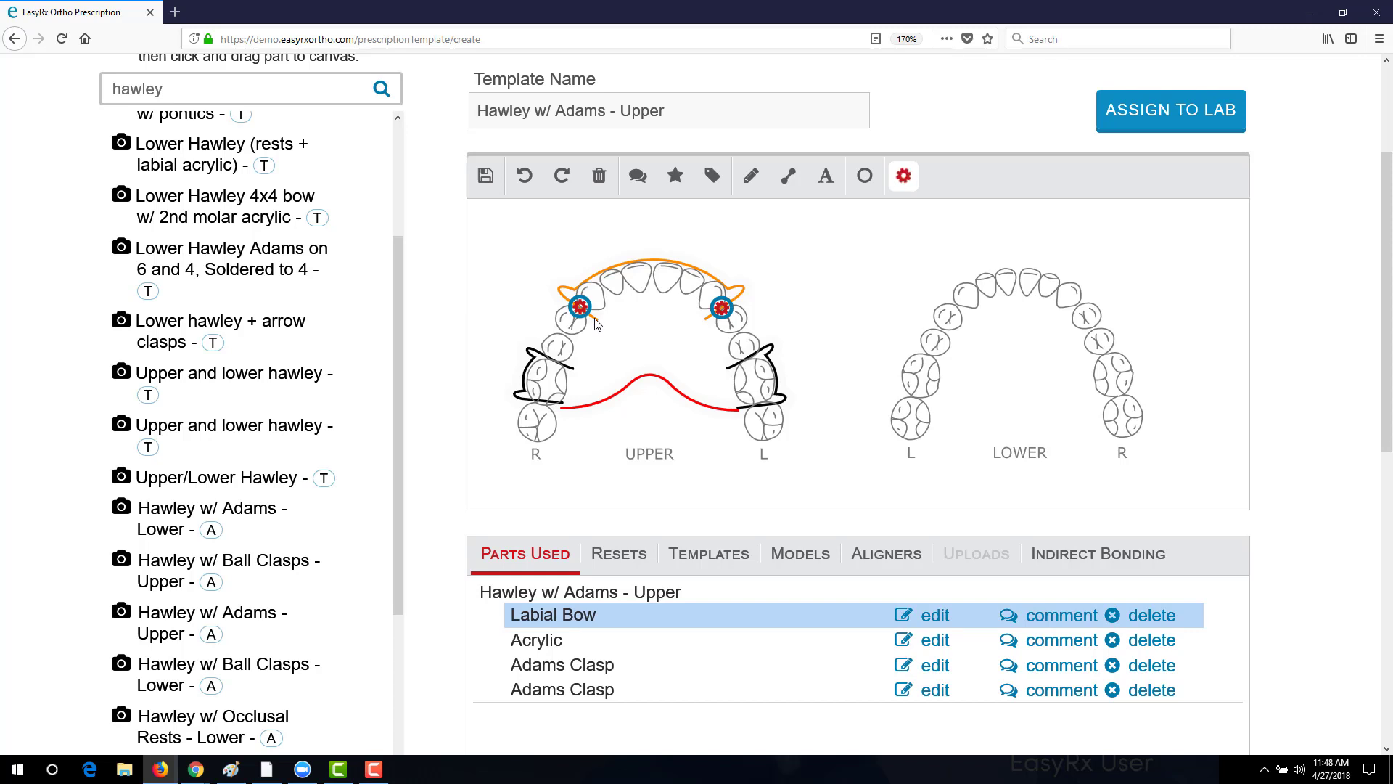
{"action": "left_click", "coordinate": [552, 377]}
{"action": "left_click", "coordinate": [688, 390]}
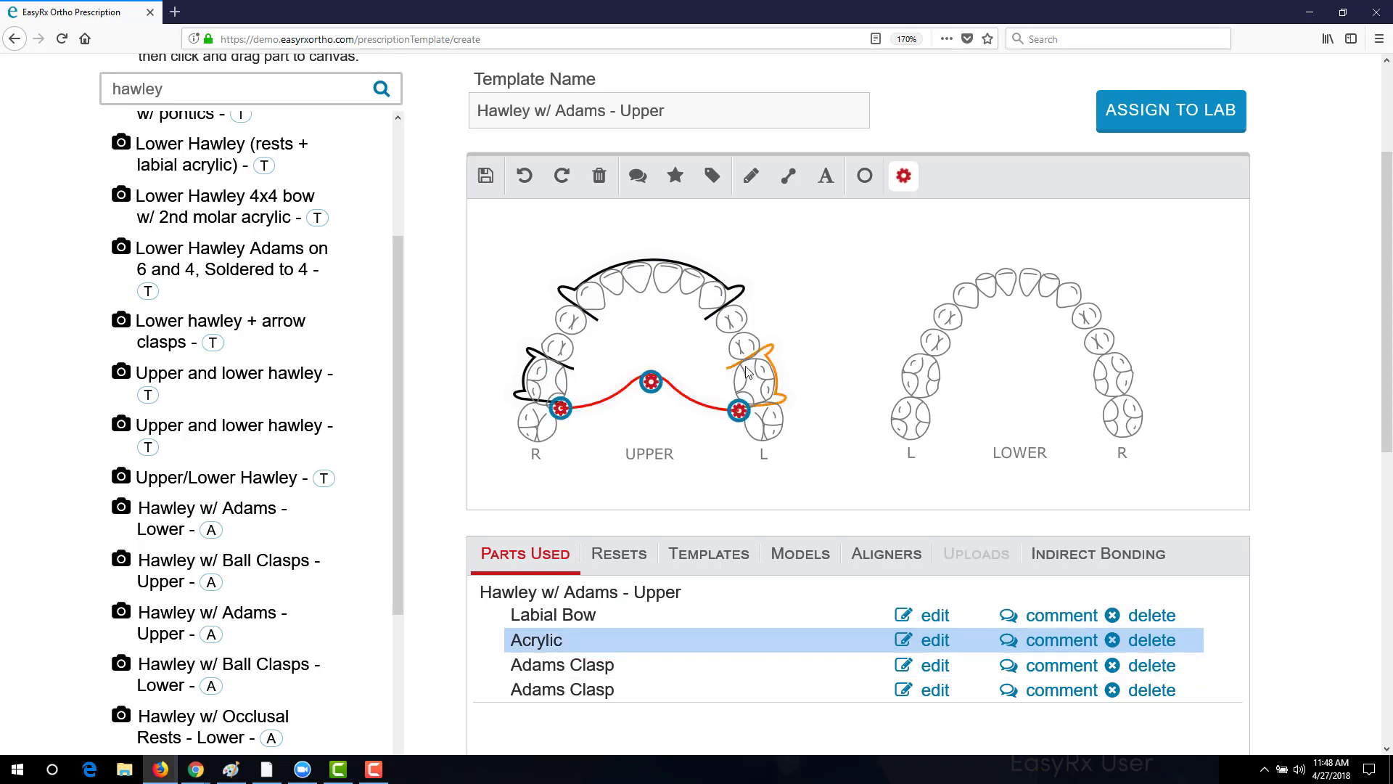
{"action": "left_click", "coordinate": [566, 288]}
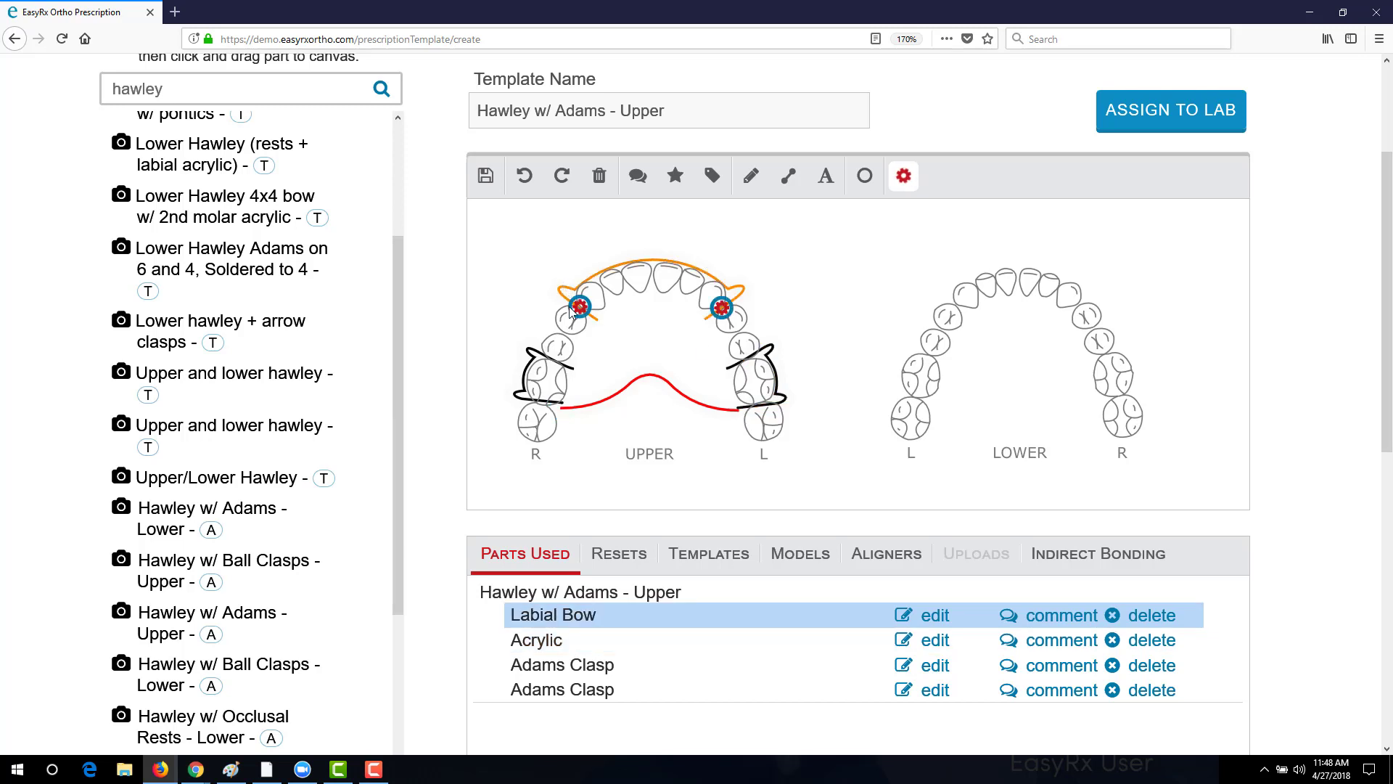
{"action": "left_click_drag", "start_coordinate": [578, 312], "coordinate": [600, 294]}
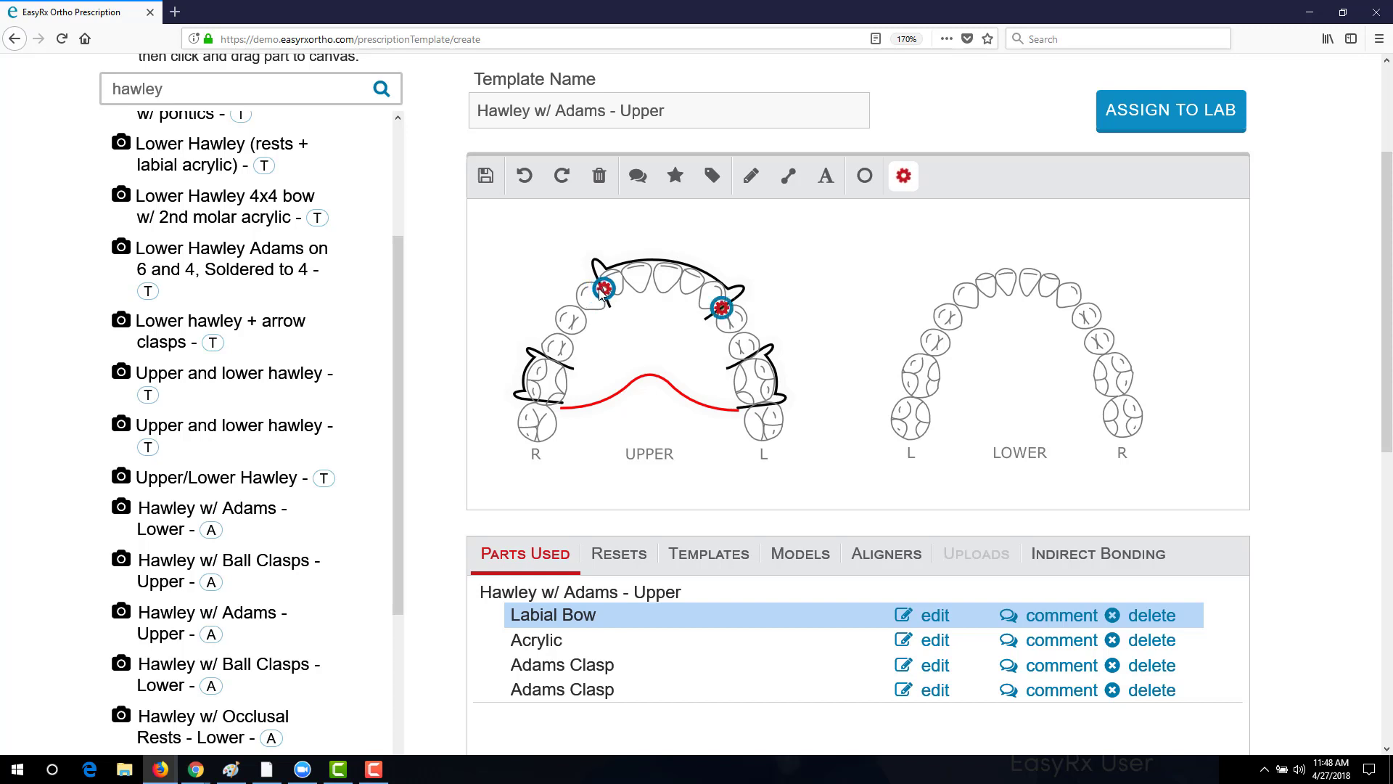
{"action": "left_click_drag", "start_coordinate": [721, 308], "coordinate": [710, 284]}
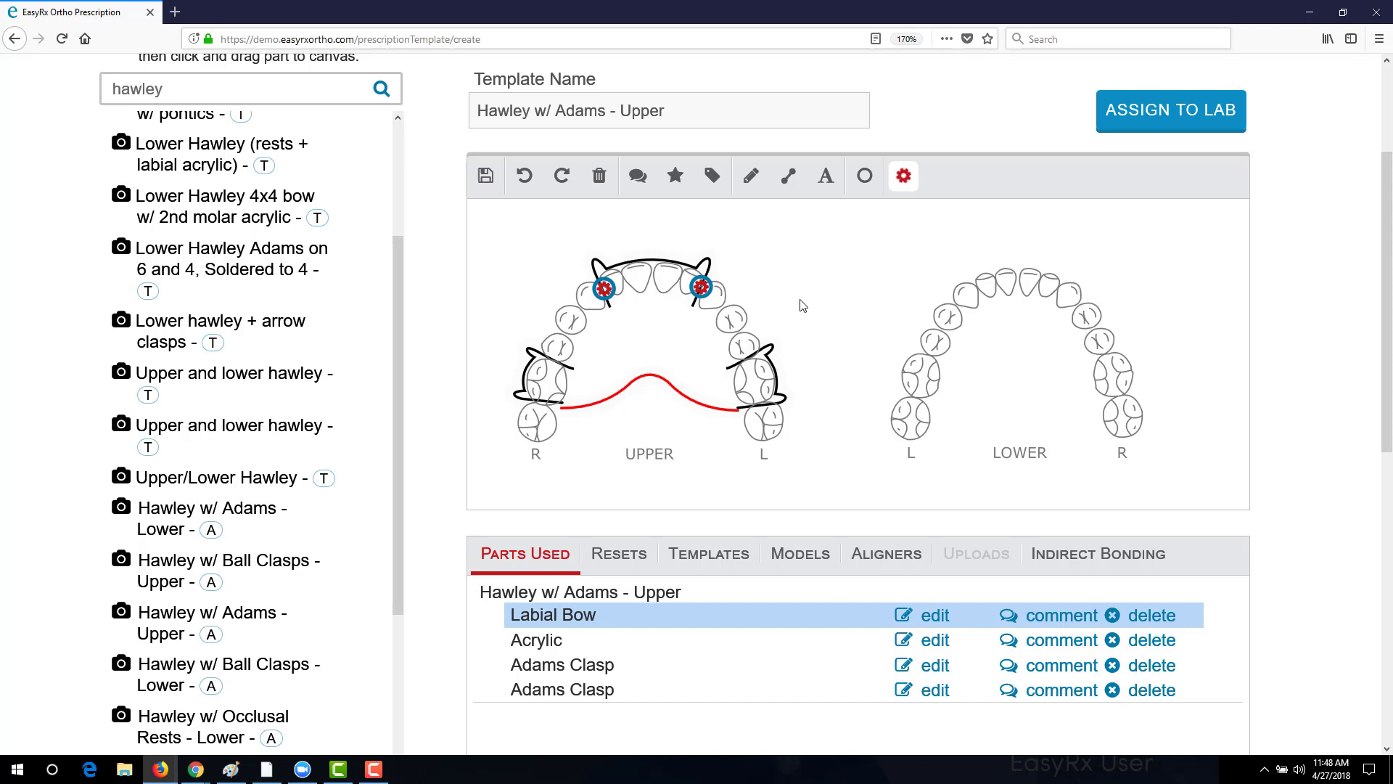
Extend both ends of the upper acrylic outline back to the inner side of the second molars.
{"action": "left_click", "coordinate": [756, 364]}
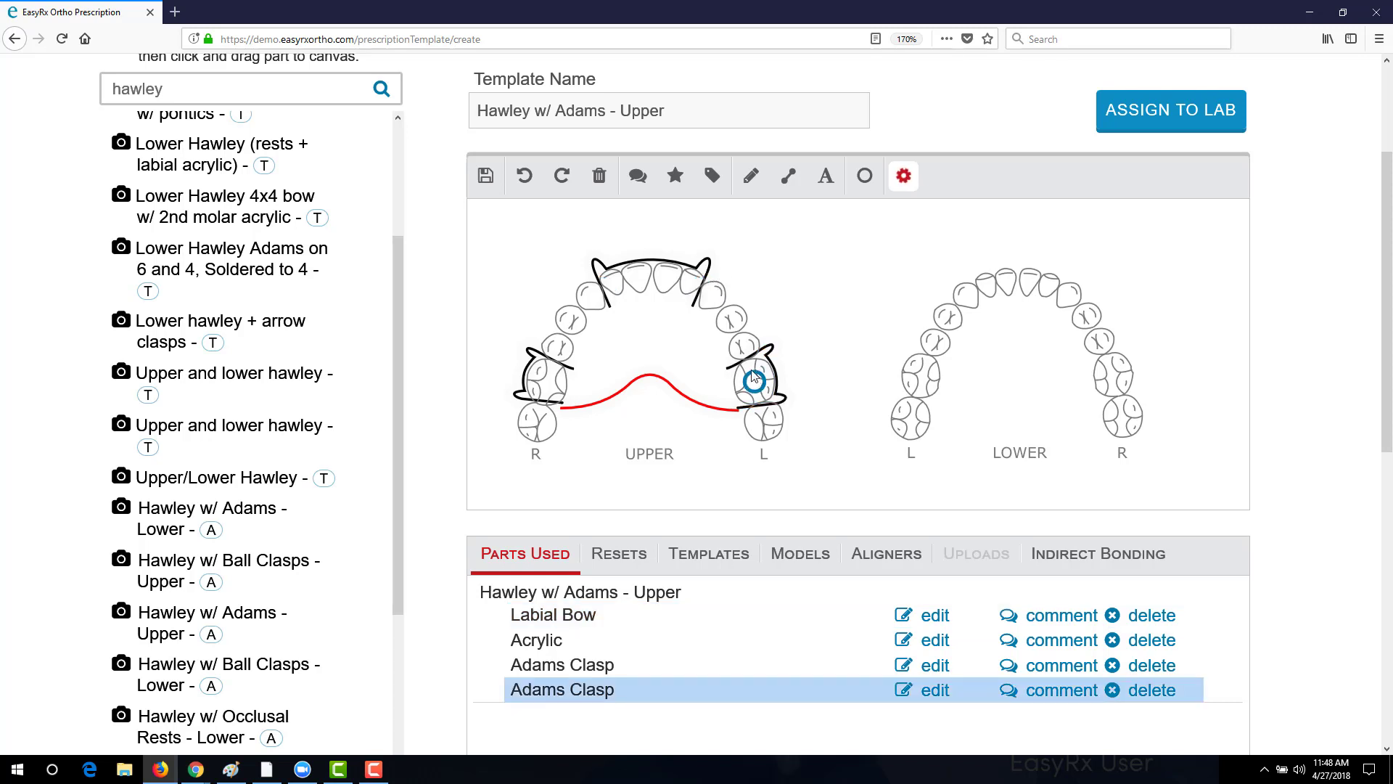
{"action": "mouse_move", "coordinate": [756, 363]}
{"action": "left_mouse_down"}
{"action": "mouse_move", "coordinate": [745, 347]}
{"action": "mouse_move", "coordinate": [751, 374]}
{"action": "left_mouse_up"}
{"action": "left_click", "coordinate": [653, 380]}
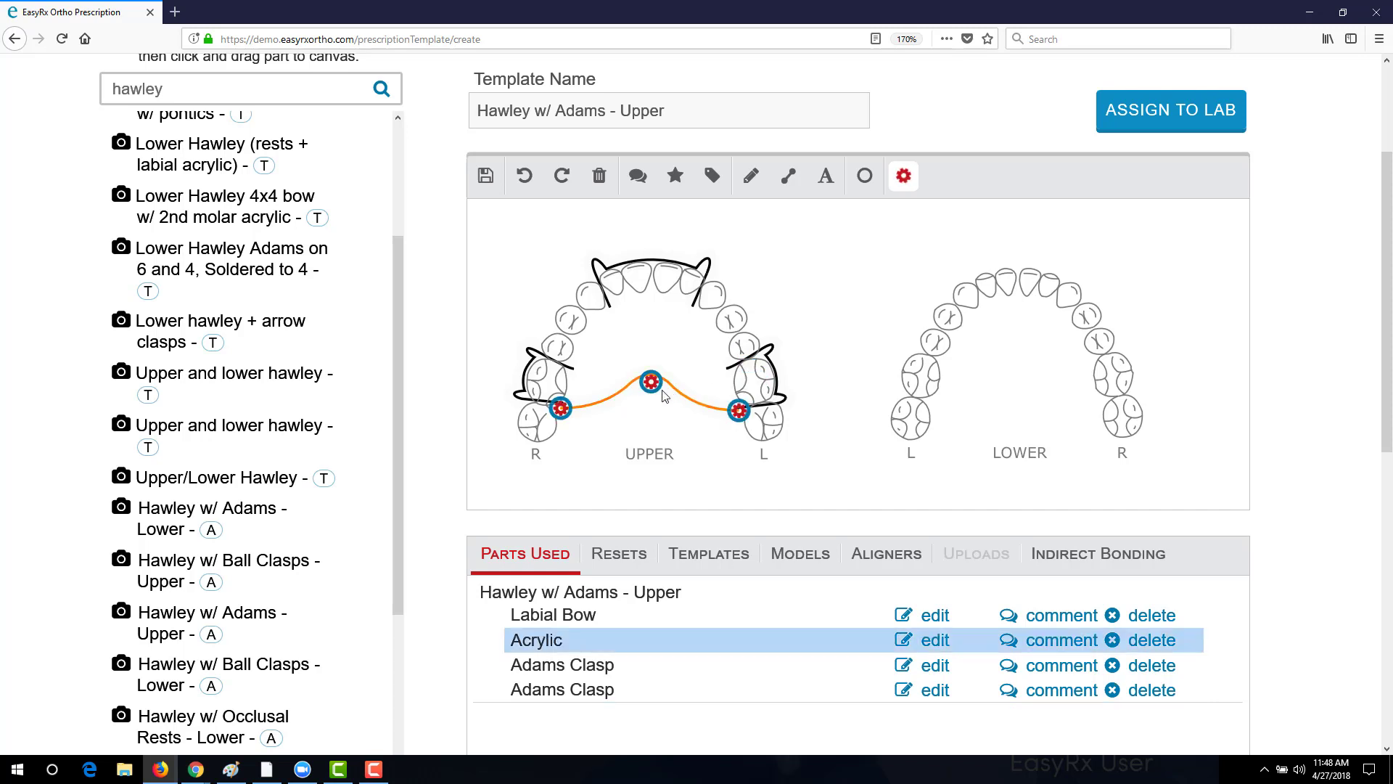
{"action": "mouse_move", "coordinate": [653, 385]}
{"action": "left_mouse_down"}
{"action": "mouse_move", "coordinate": [644, 321]}
{"action": "mouse_move", "coordinate": [656, 378]}
{"action": "left_mouse_up"}
{"action": "left_click_drag", "start_coordinate": [561, 415], "coordinate": [557, 445]}
{"action": "left_click_drag", "start_coordinate": [738, 410], "coordinate": [744, 440]}
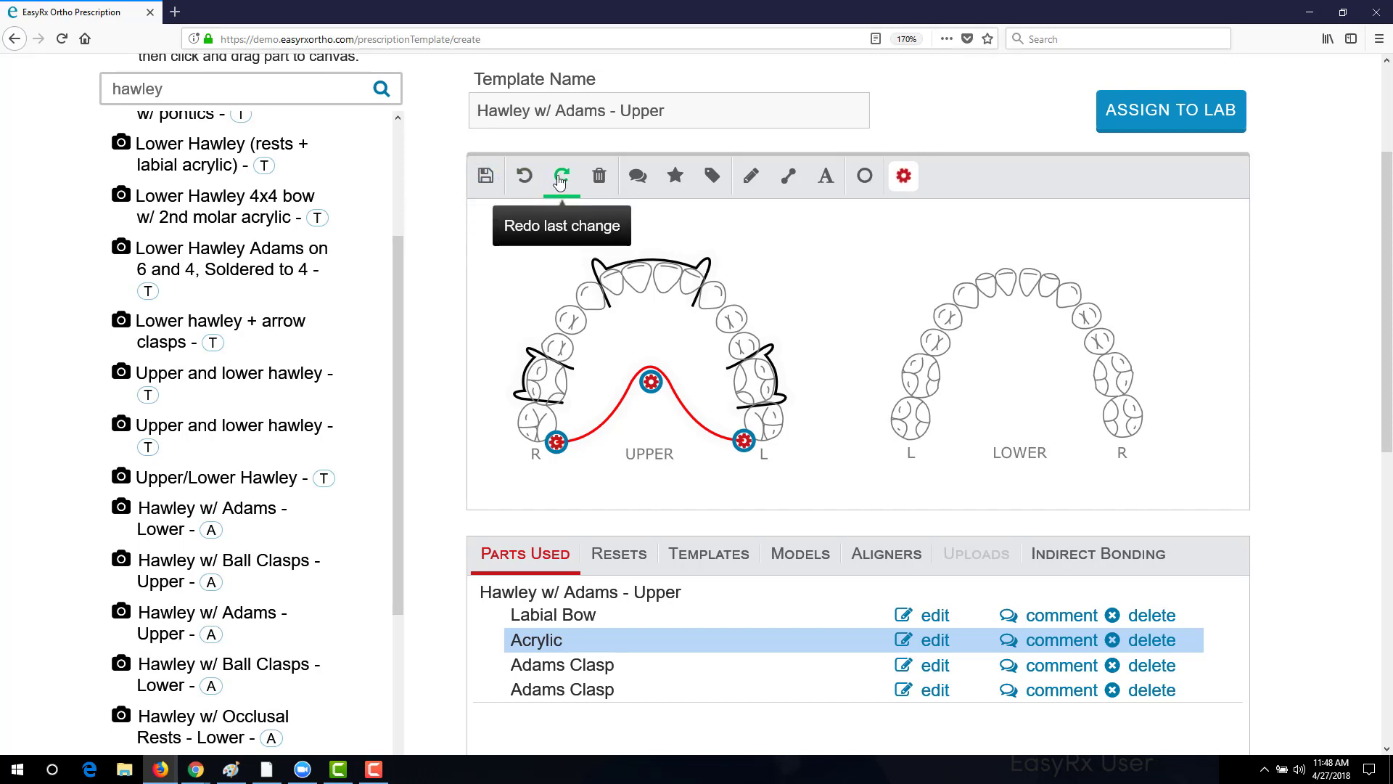
Remove the right Adams clasp by moving it off the canvas, then restore it onto the upper right first molar.
{"action": "left_click", "coordinate": [568, 369]}
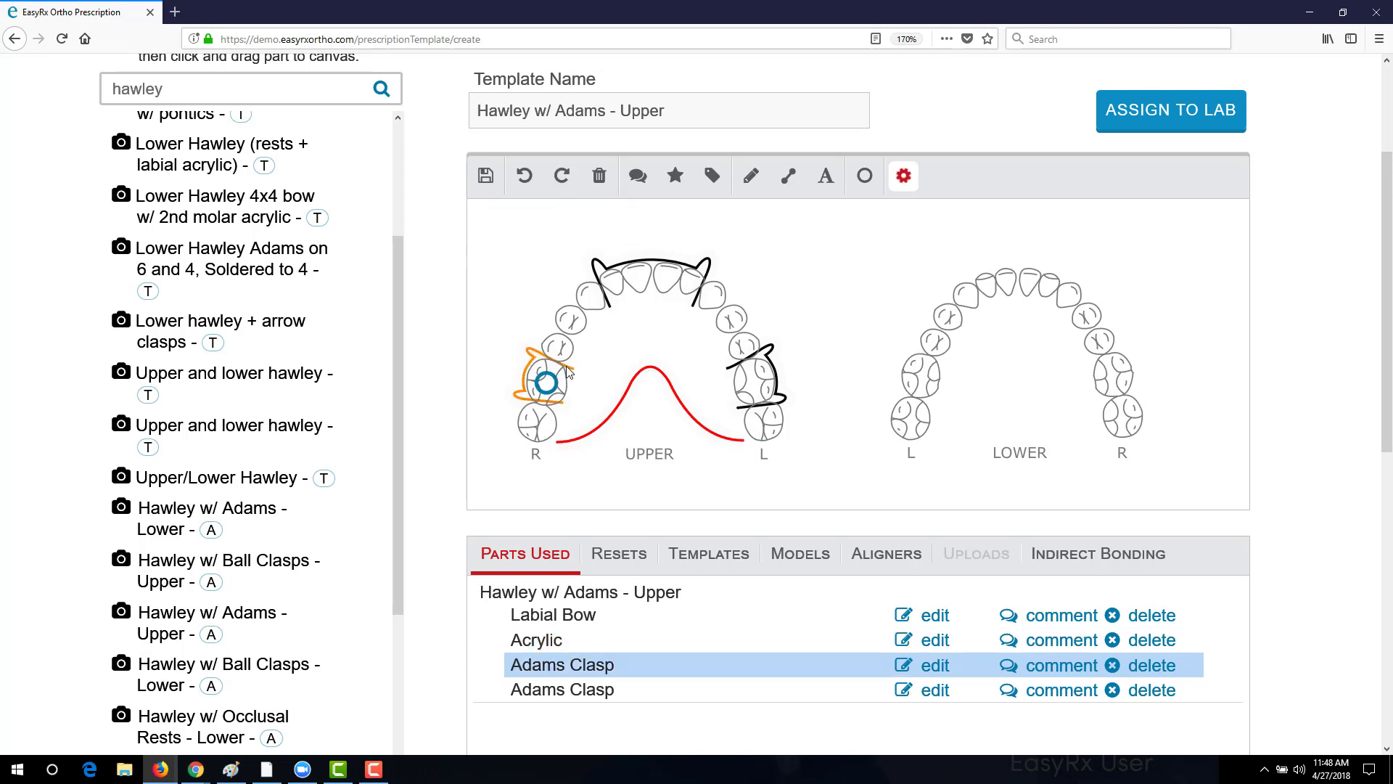
{"action": "left_click_drag", "start_coordinate": [546, 382], "coordinate": [438, 324]}
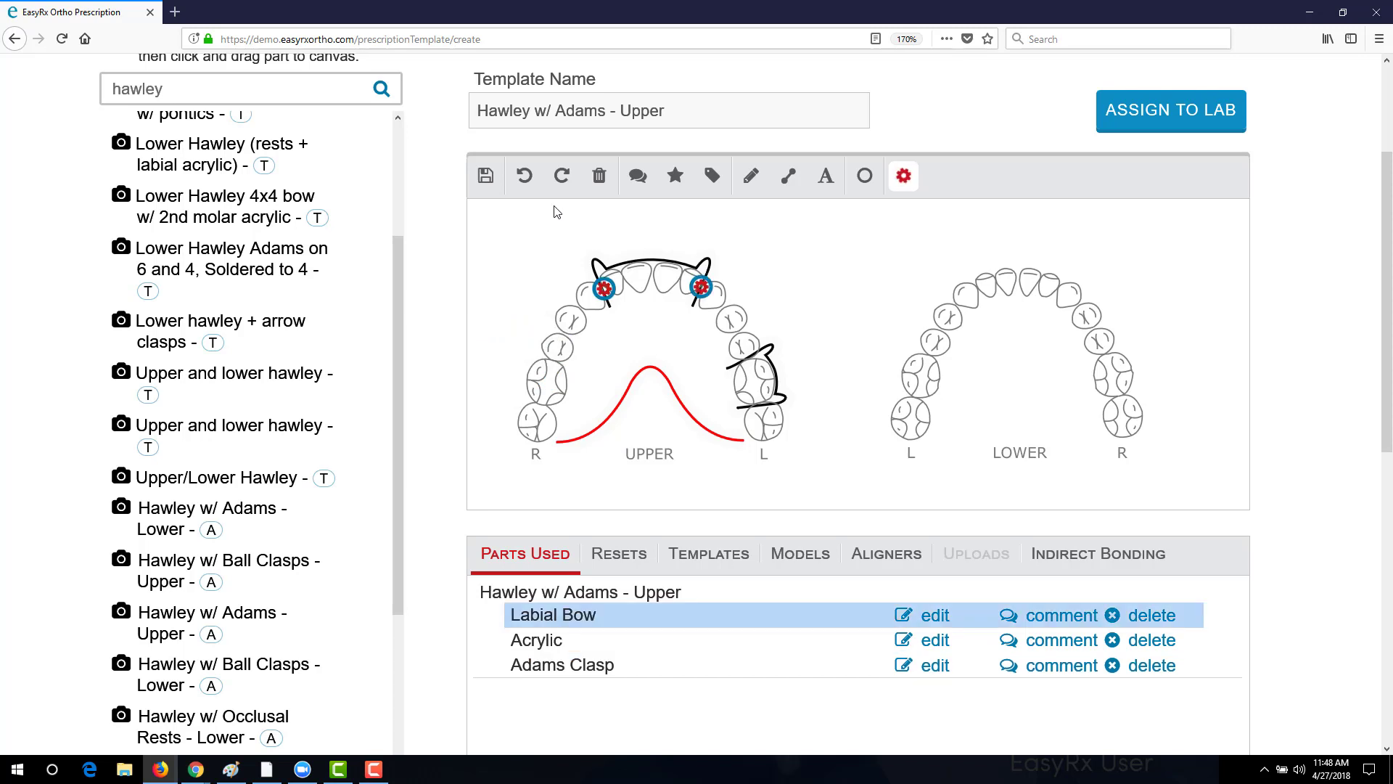
{"action": "left_click", "coordinate": [524, 178]}
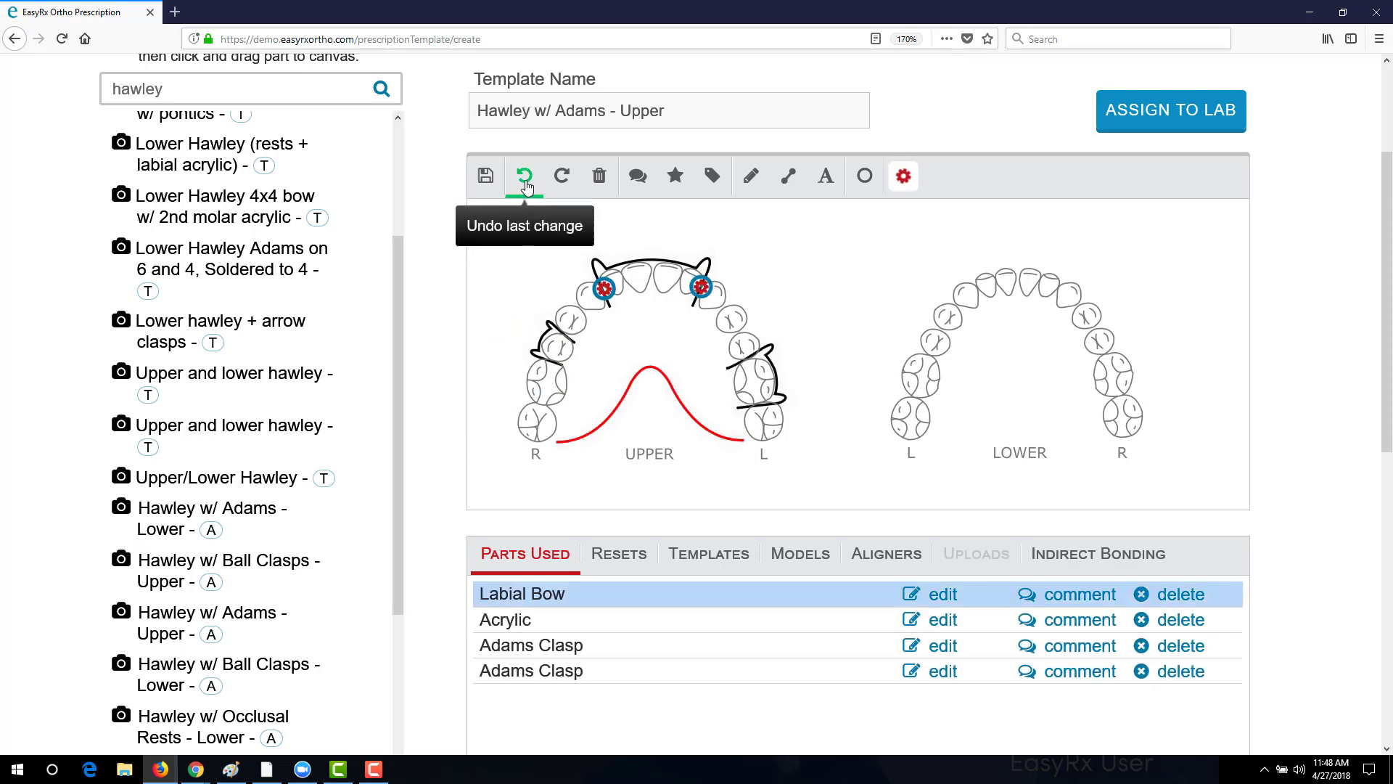
{"action": "left_click", "coordinate": [555, 348]}
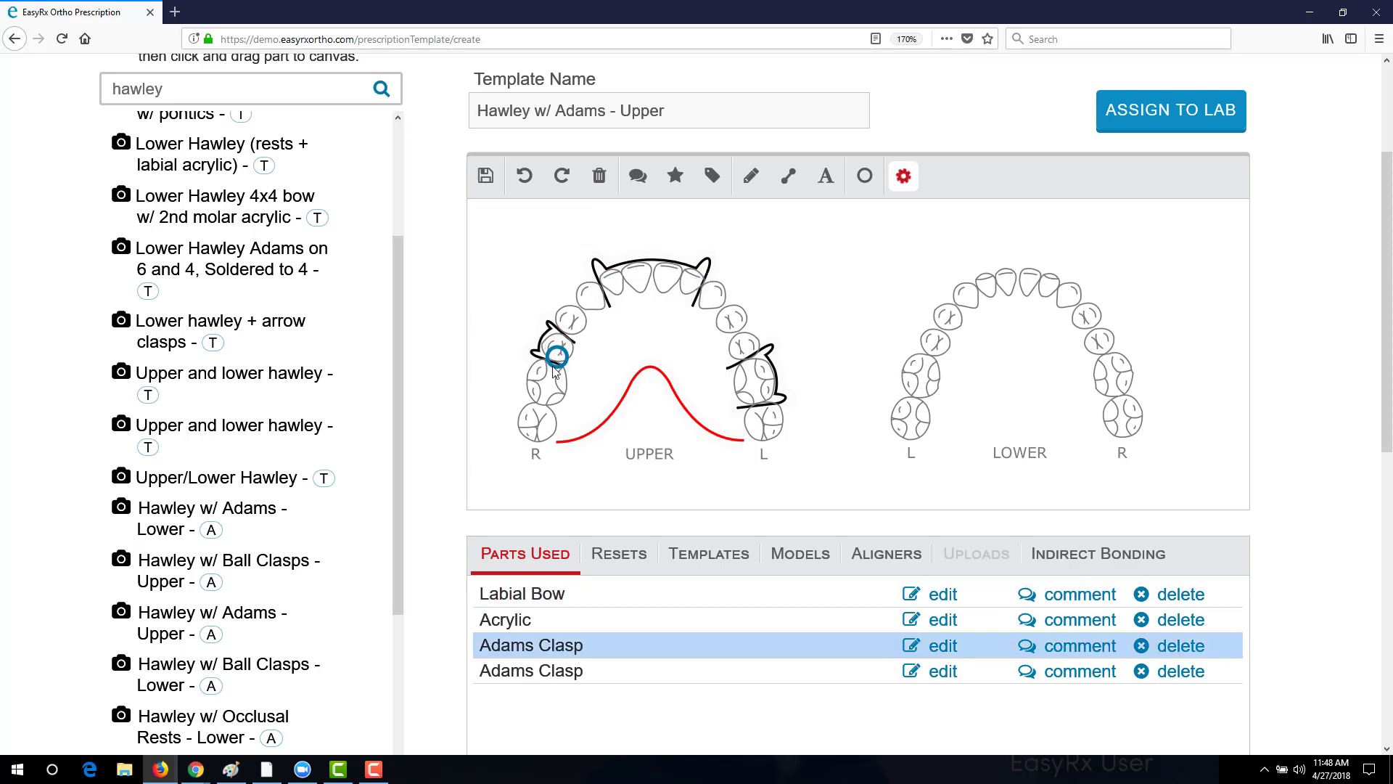
{"action": "left_click_drag", "start_coordinate": [554, 368], "coordinate": [552, 387]}
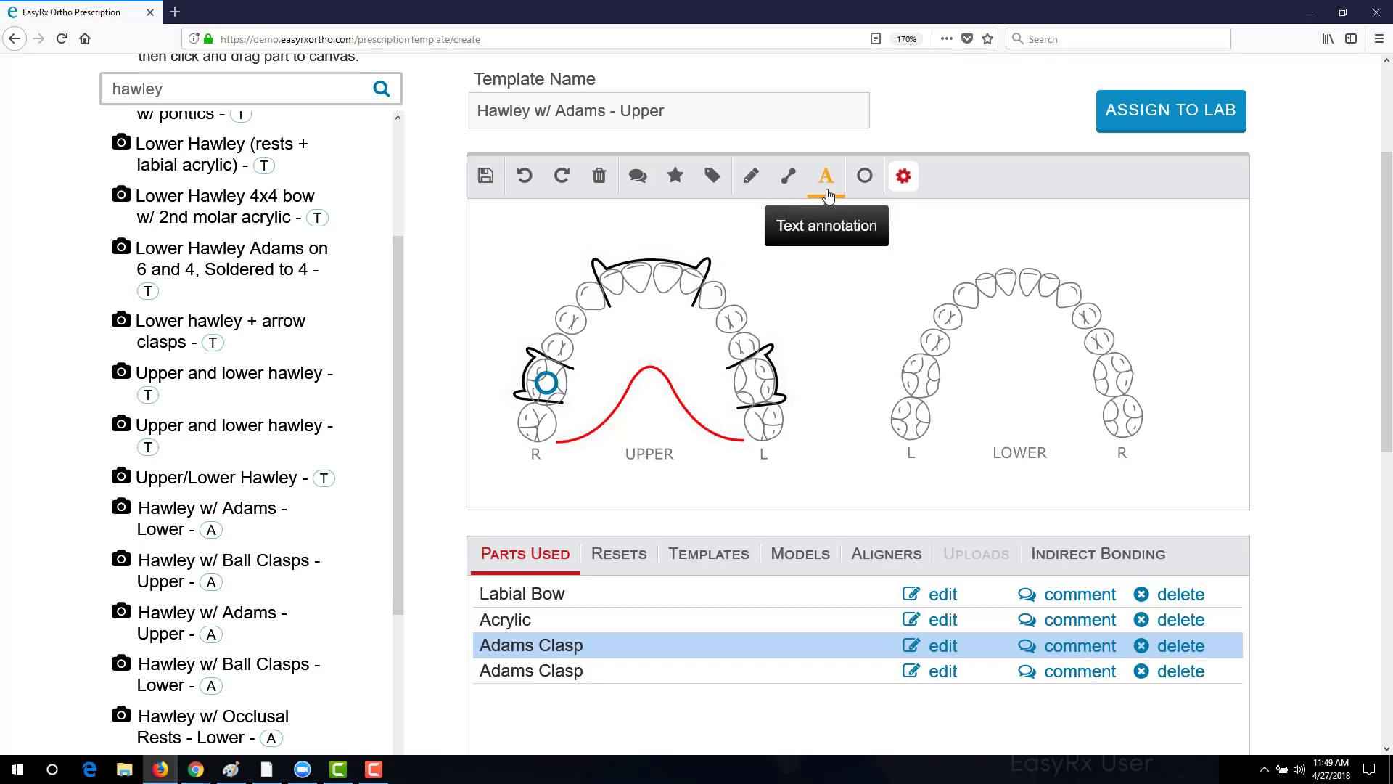
Save the general comment "Please keep the bow" on the template and then delete that comment.
{"action": "left_click", "coordinate": [640, 183]}
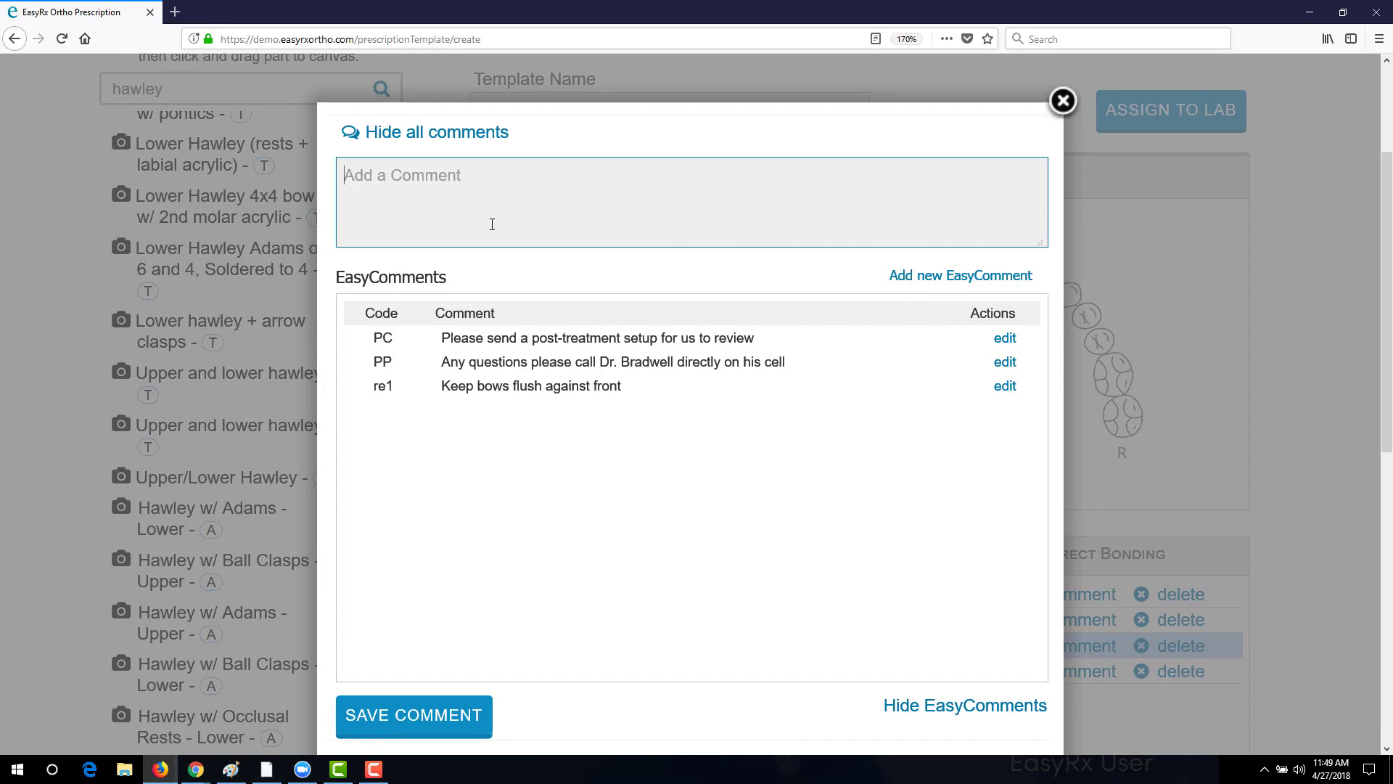
{"action": "type", "text": "Please keep the bow"}
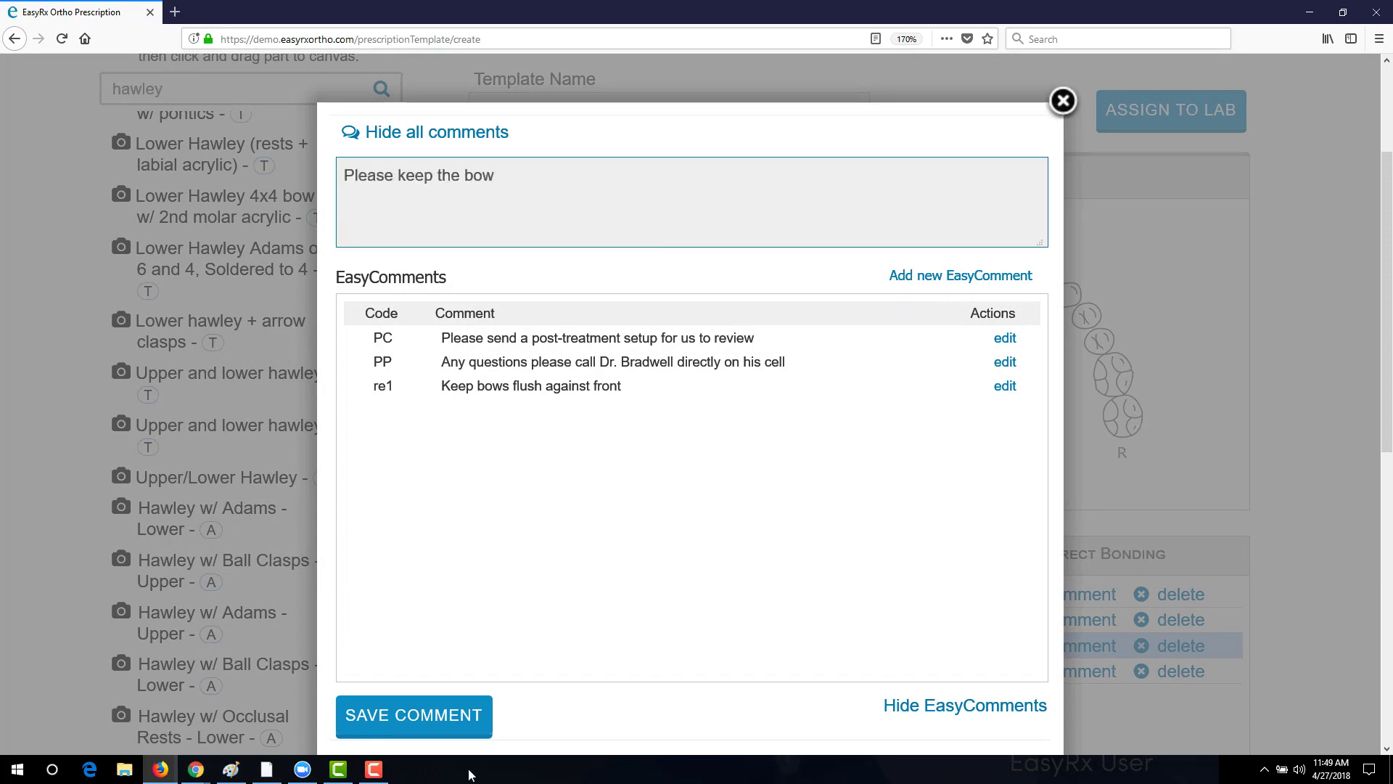
{"action": "left_click", "coordinate": [406, 717]}
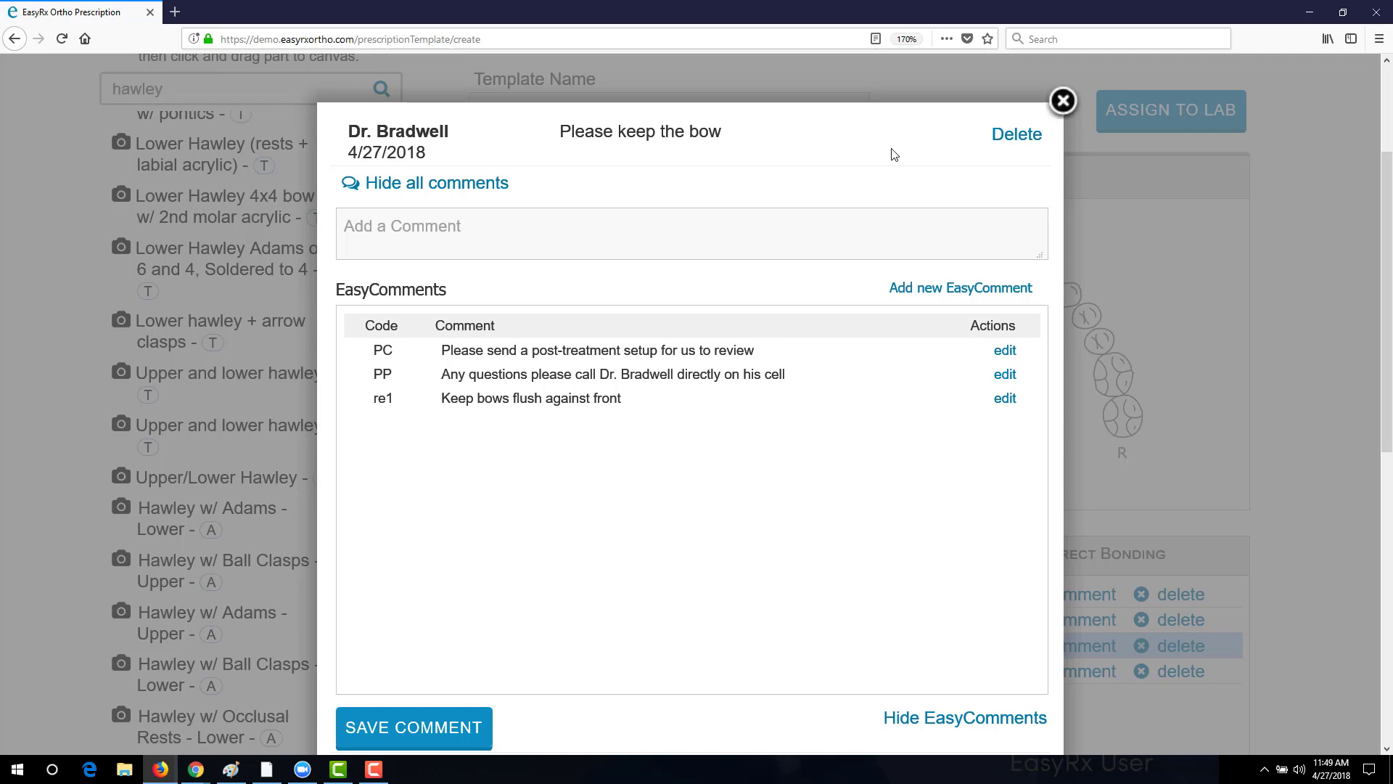
{"action": "left_click", "coordinate": [1012, 134]}
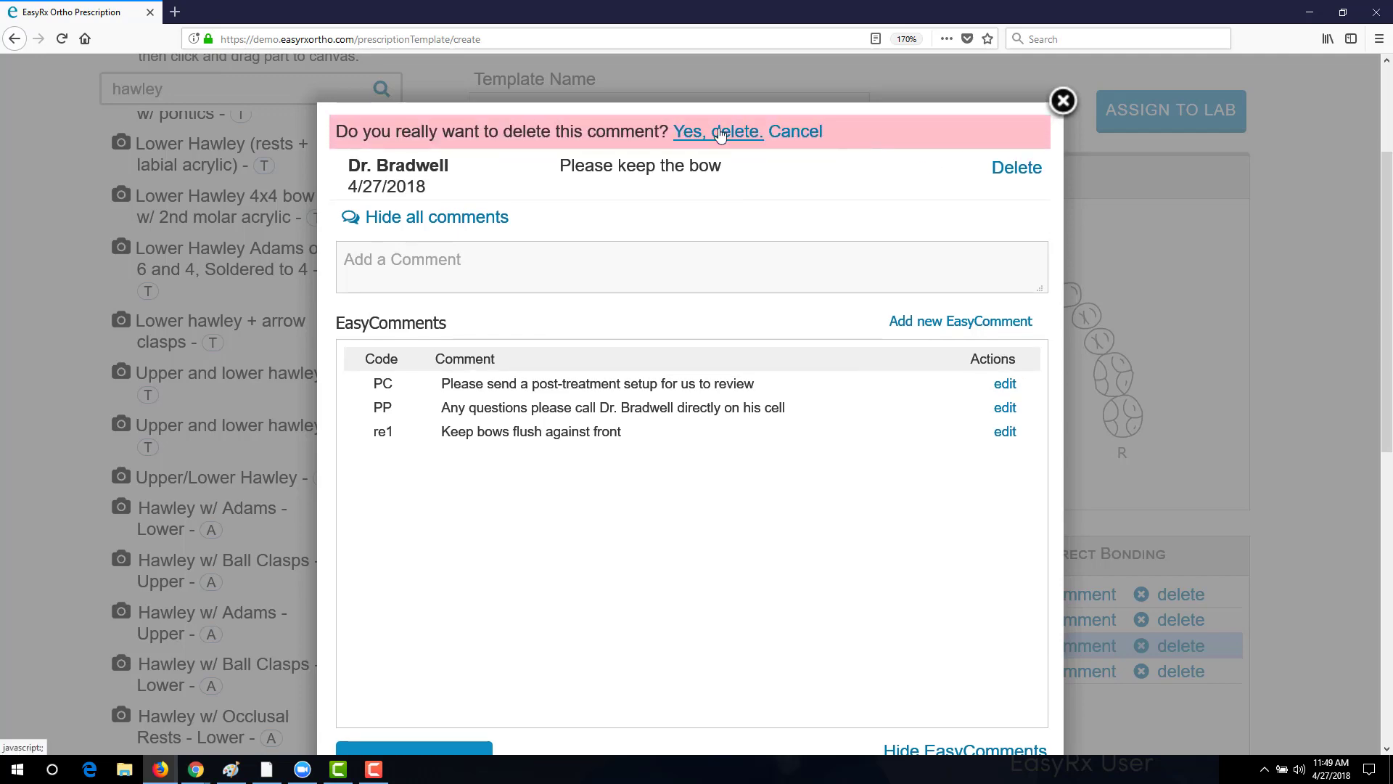
{"action": "left_click", "coordinate": [718, 133]}
{"action": "left_click", "coordinate": [1063, 101]}
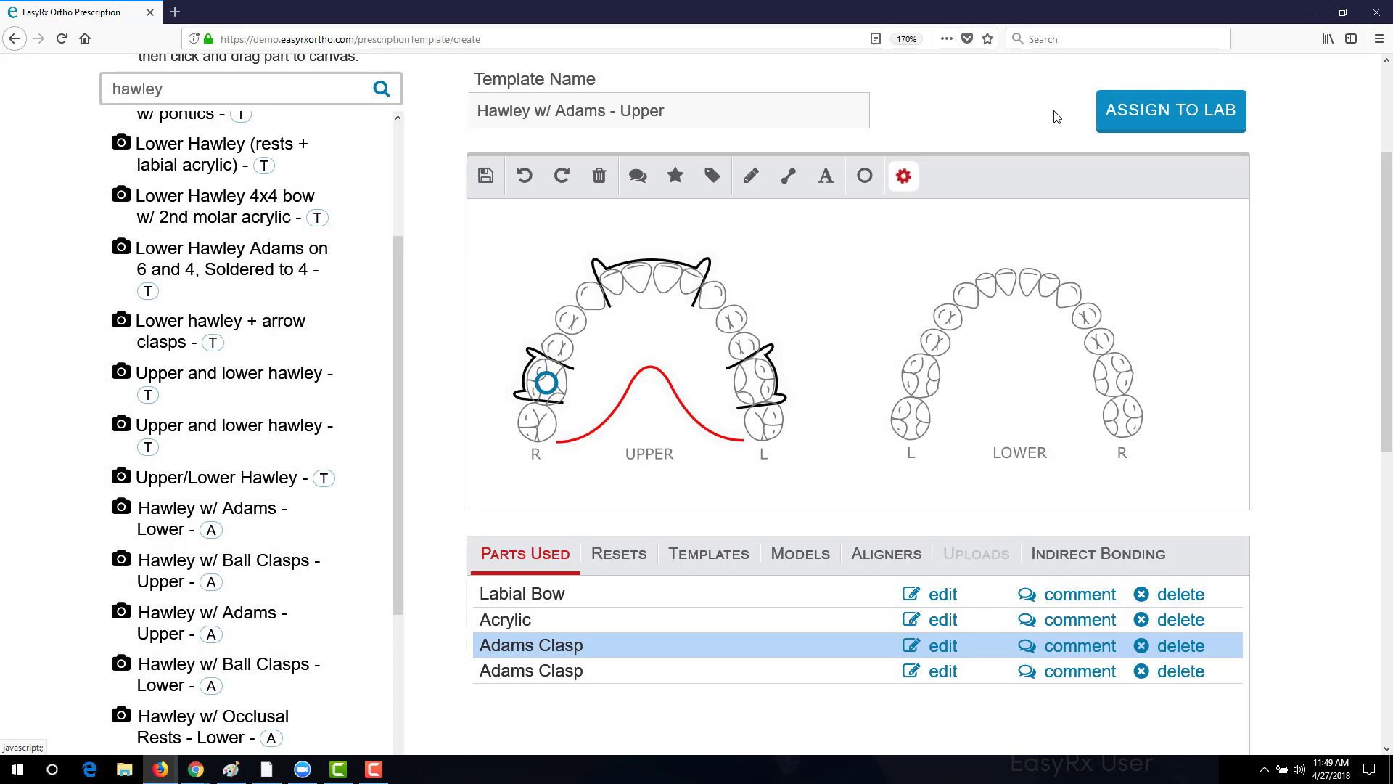
Add the text annotation "please keep bow flush" above the upper arch, then remove it by moving it off the canvas.
{"action": "left_click", "coordinate": [825, 183]}
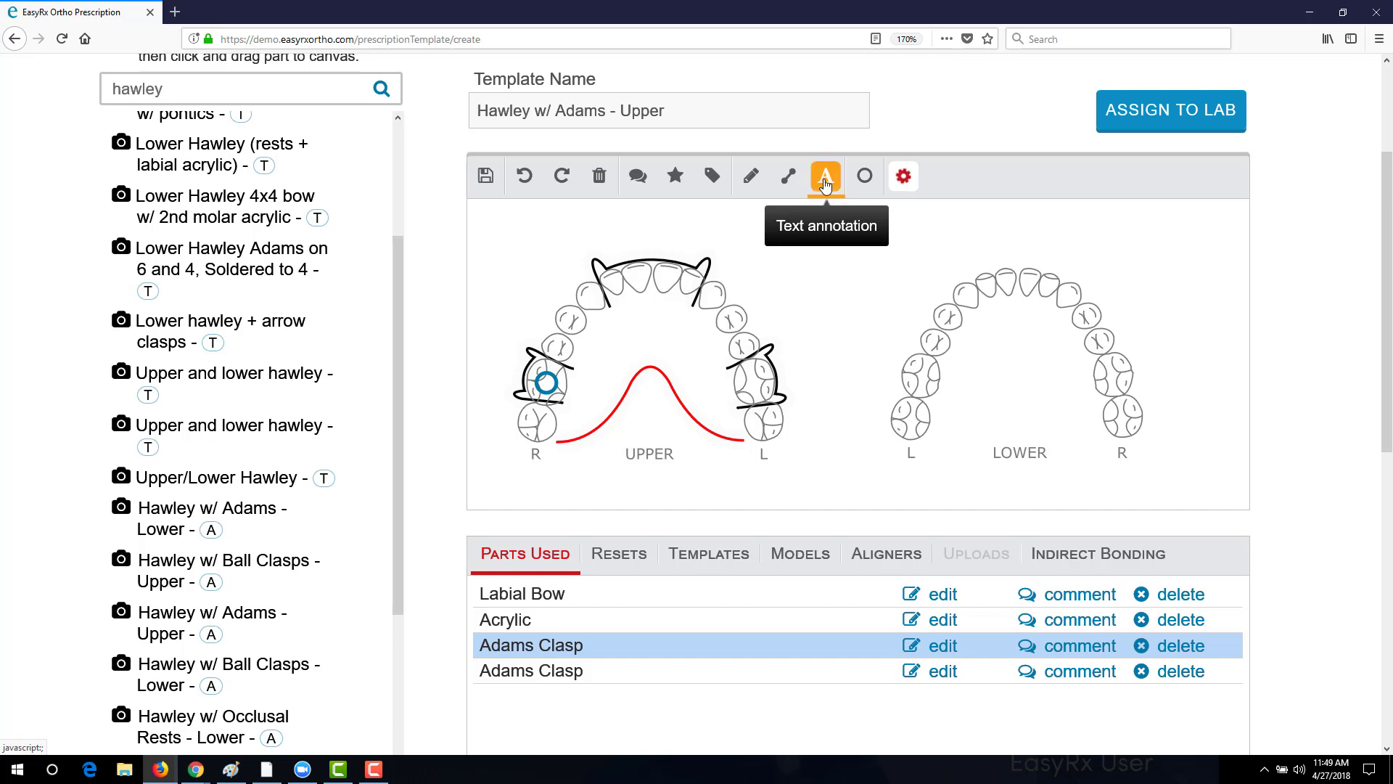
{"action": "left_click", "coordinate": [536, 234]}
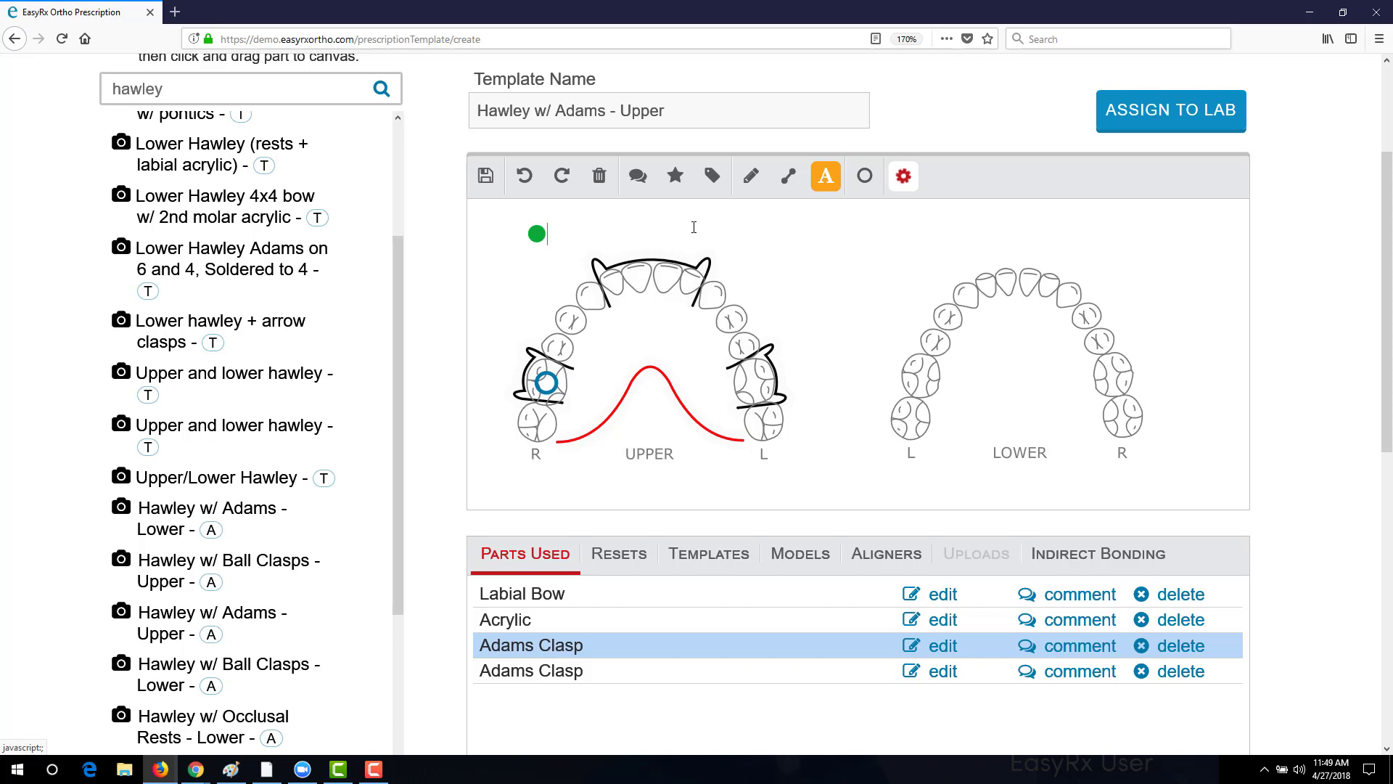
{"action": "type", "text": "please keep"}
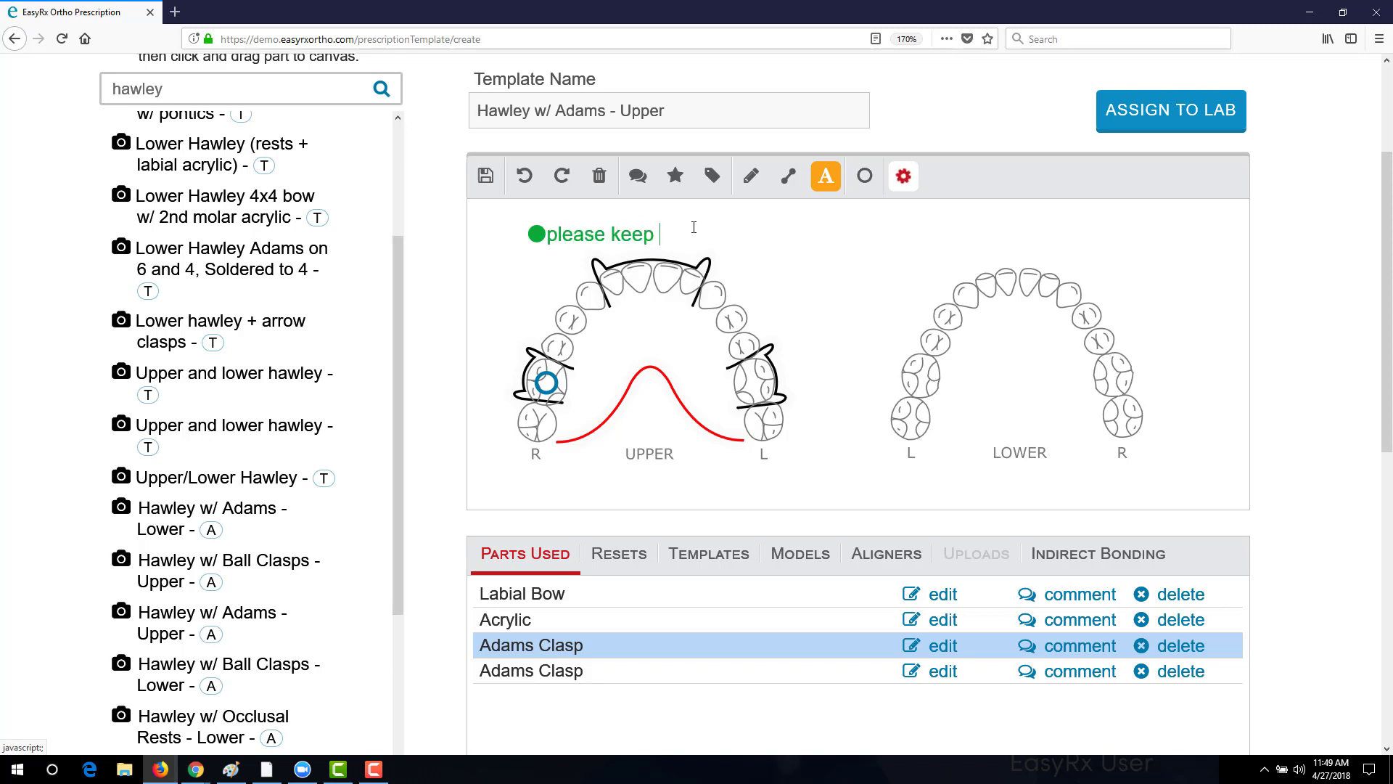
{"action": "type", "text": " bow flush"}
{"action": "key", "text": "Return"}
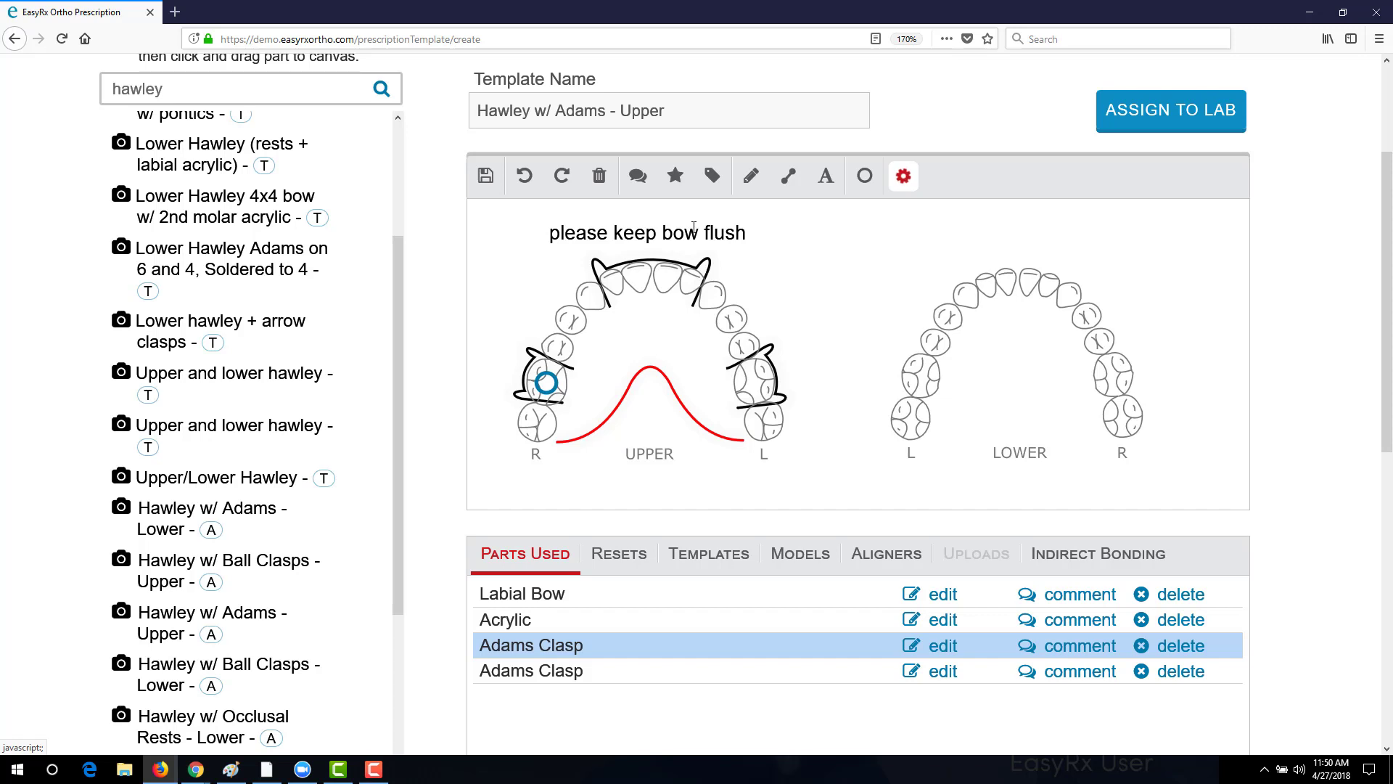
{"action": "left_click", "coordinate": [628, 226]}
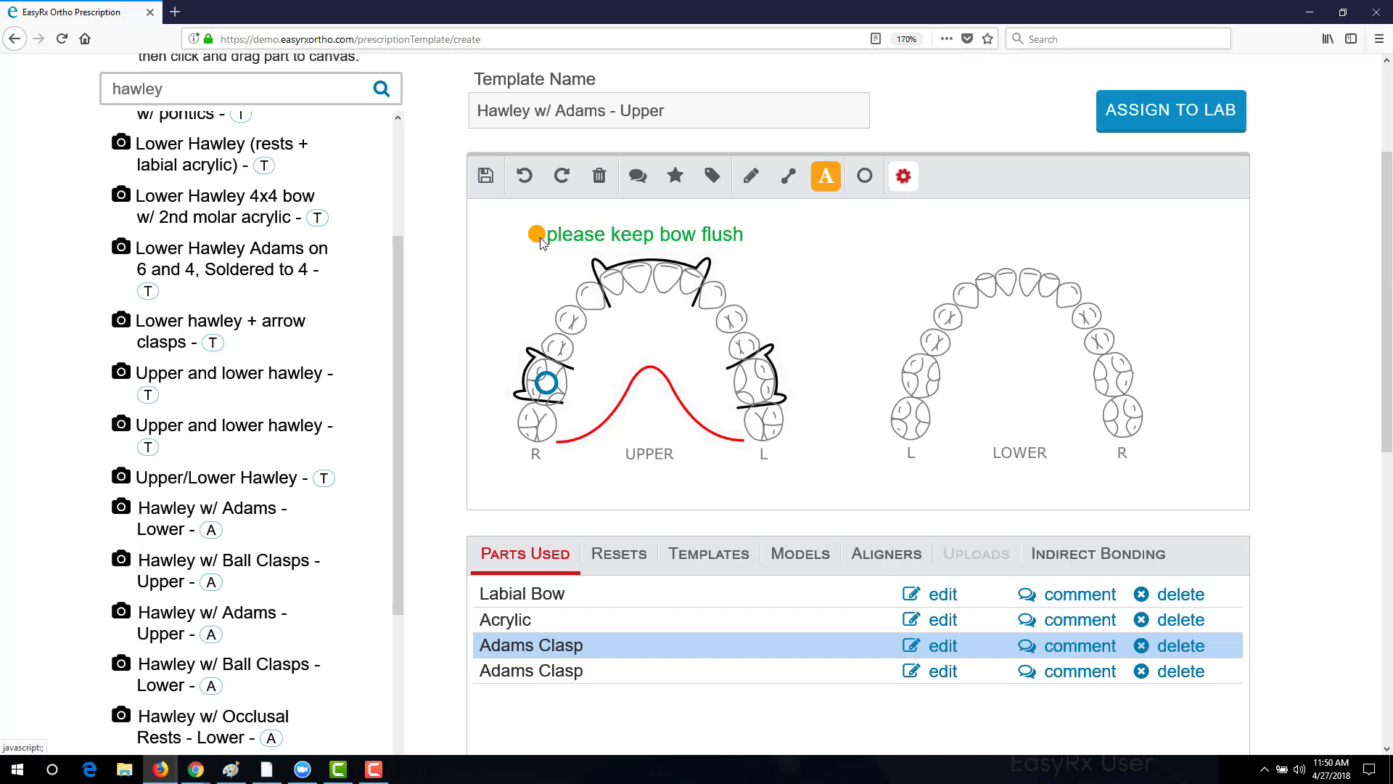
{"action": "left_click_drag", "start_coordinate": [540, 238], "coordinate": [419, 240]}
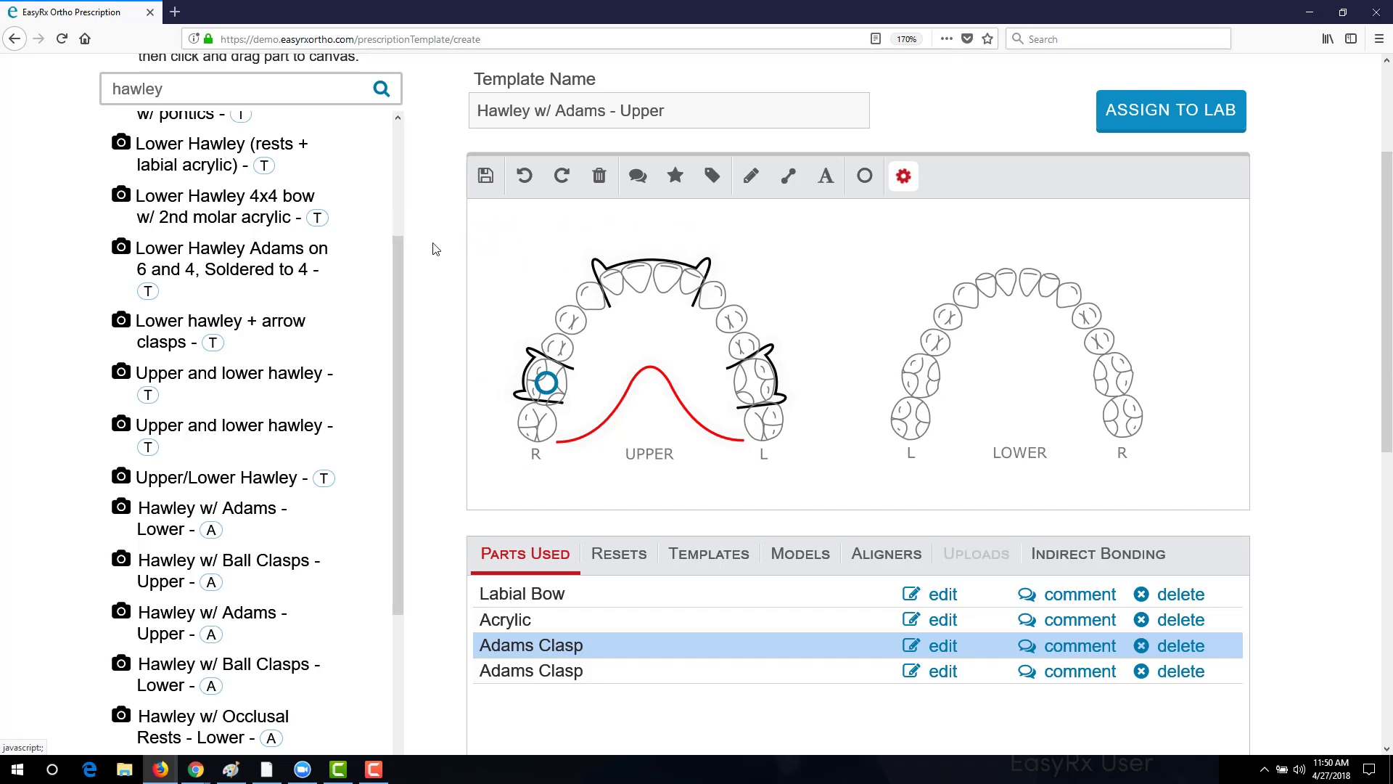
Pin the starred comment "keep wires 2mm from incisal edge" to the upper left lateral incisor, then remove it by moving it off the canvas.
{"action": "left_click", "coordinate": [674, 176]}
{"action": "left_click", "coordinate": [695, 292]}
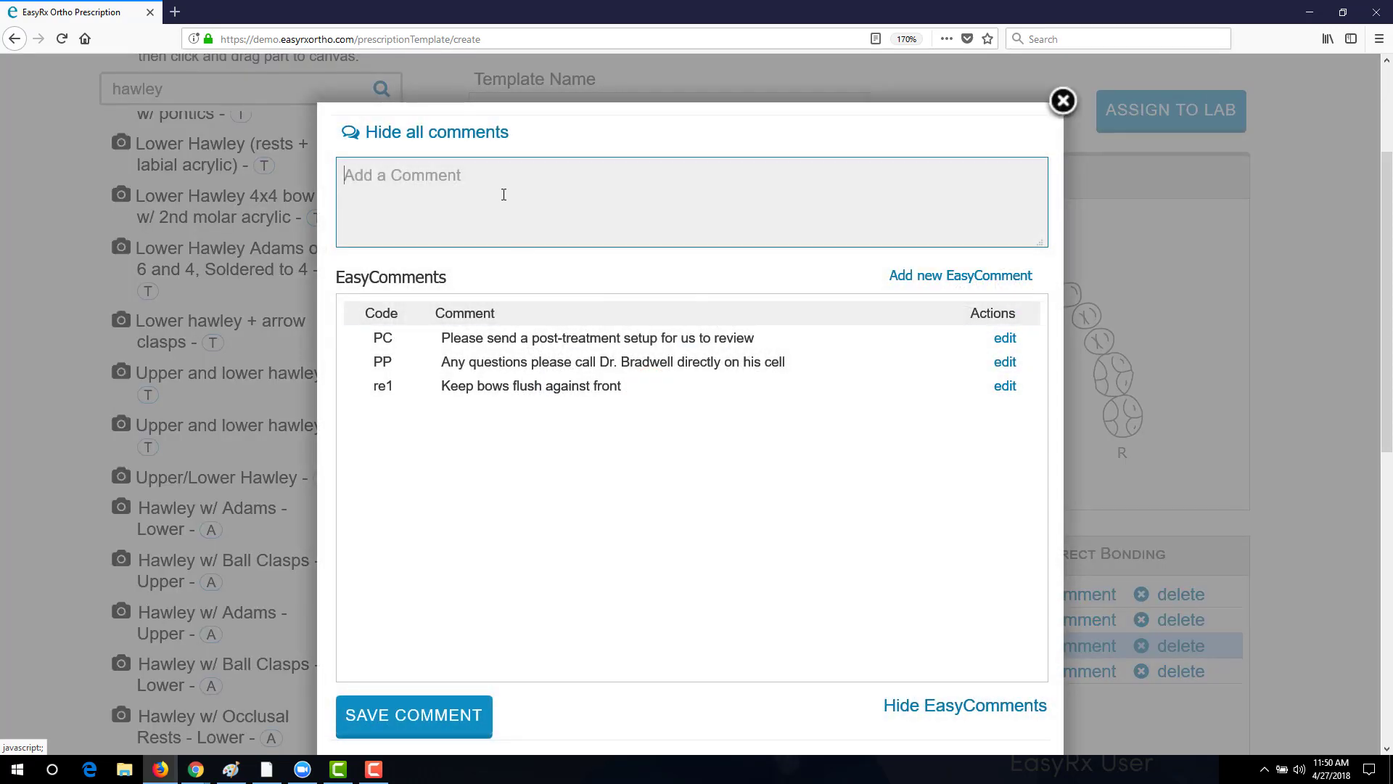
{"action": "type", "text": "keep wires 2mmm"}
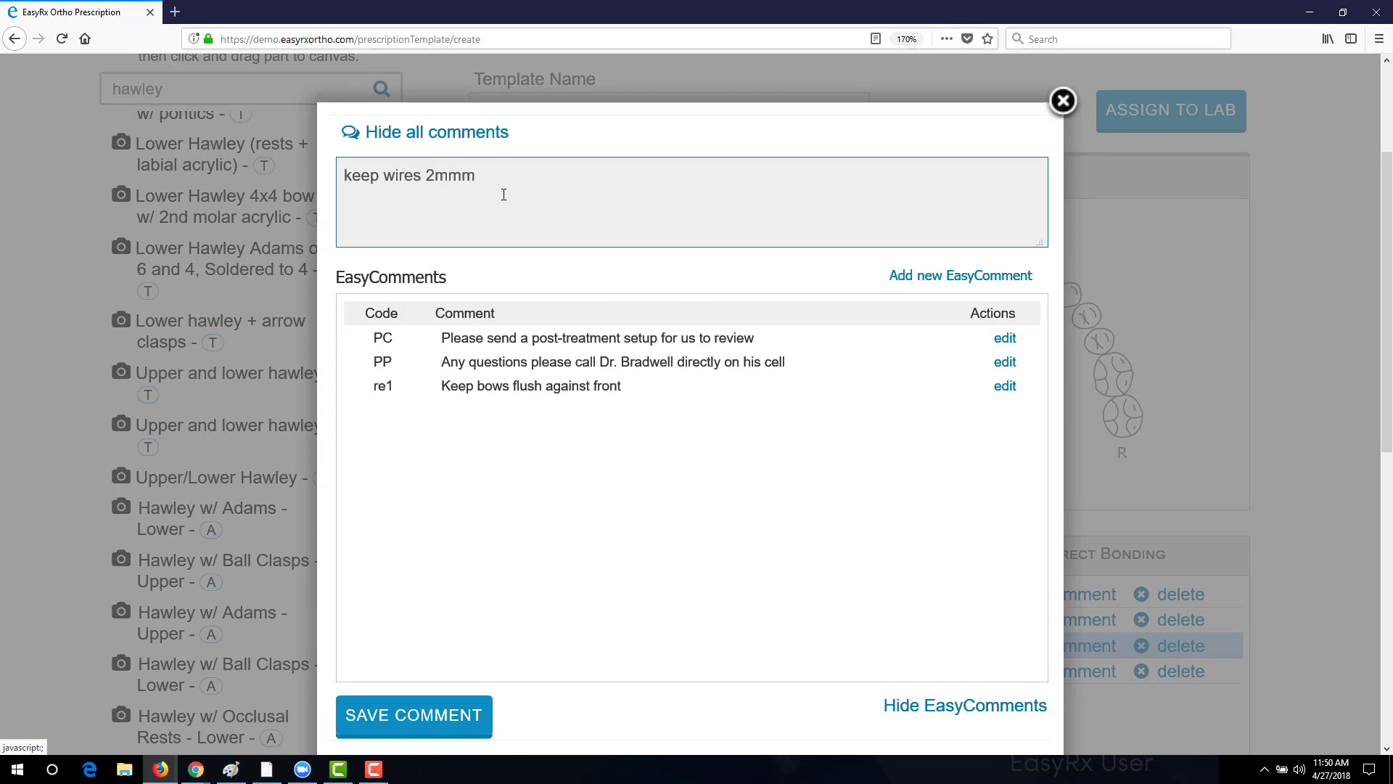
{"action": "key", "text": "BackSpace"}
{"action": "type", "text": "from incisal edge"}
{"action": "left_click", "coordinate": [459, 710]}
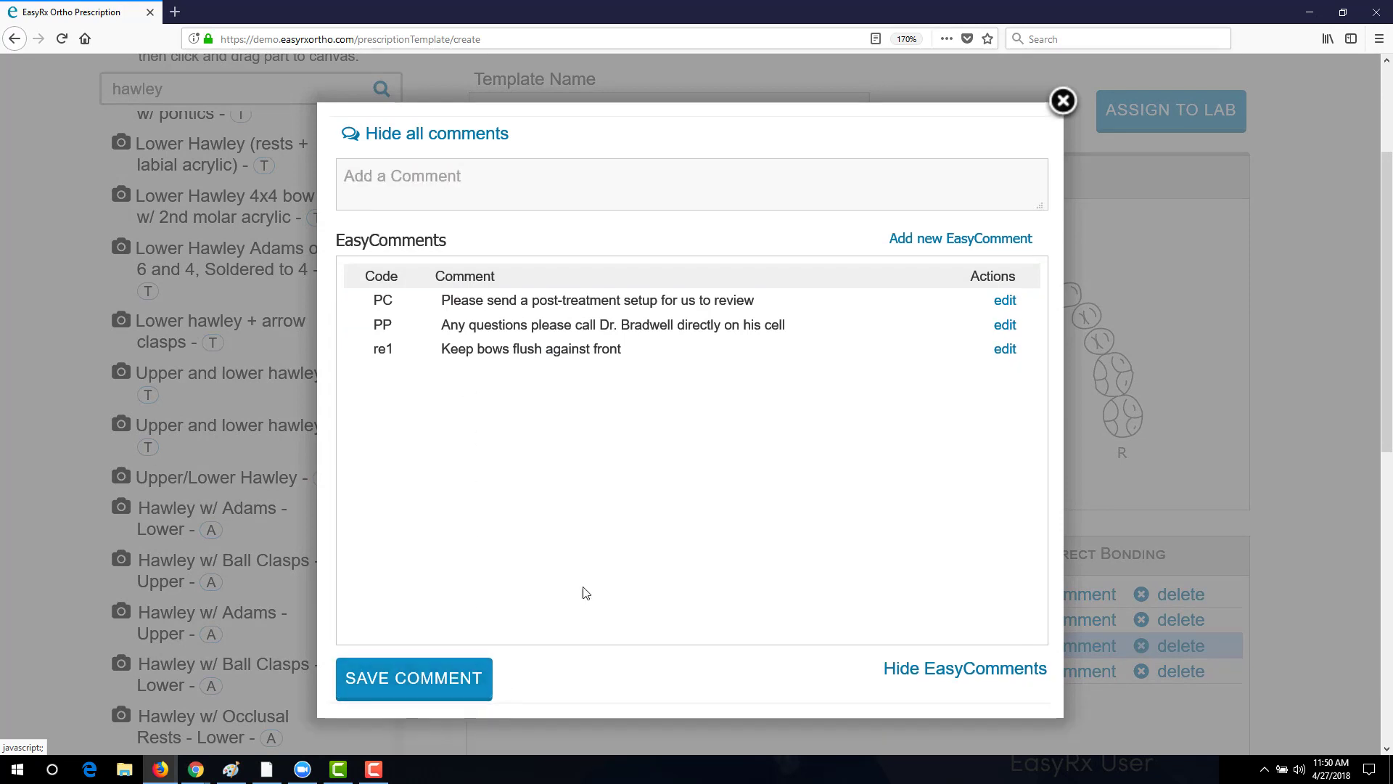
{"action": "left_click", "coordinate": [1062, 101]}
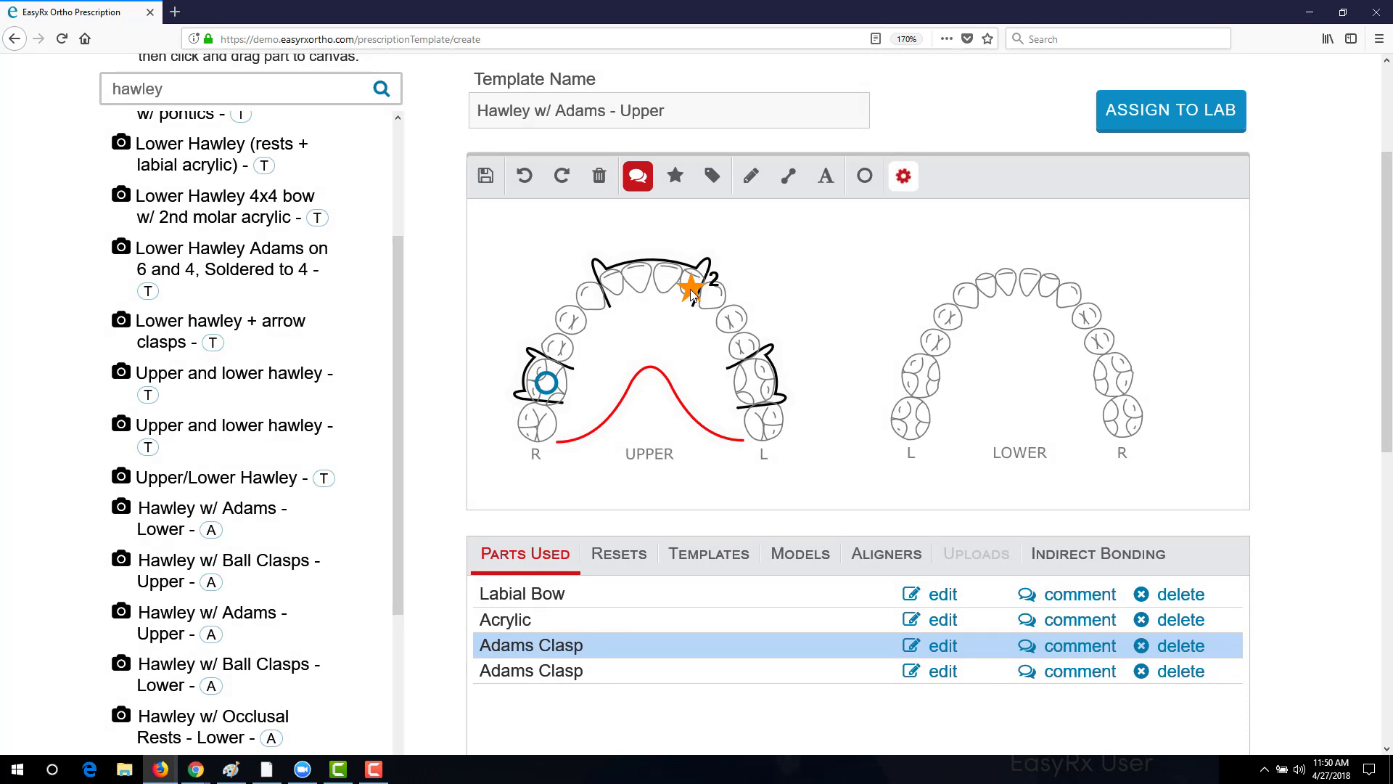
{"action": "mouse_move", "coordinate": [691, 294]}
{"action": "left_mouse_down"}
{"action": "mouse_move", "coordinate": [525, 256]}
{"action": "mouse_move", "coordinate": [452, 259]}
{"action": "left_mouse_up"}
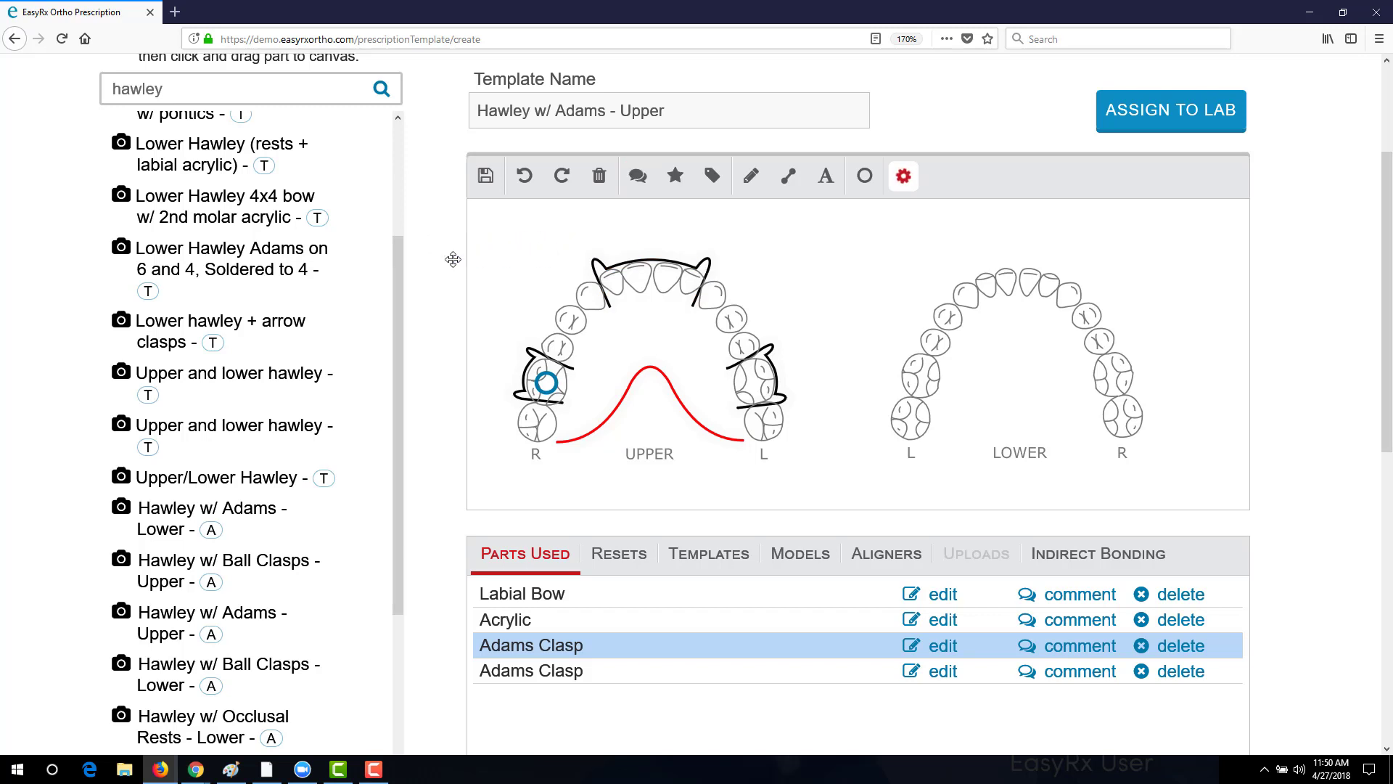
Tag the template with "Send models w/ Case" and save the tag.
{"action": "left_click", "coordinate": [712, 176]}
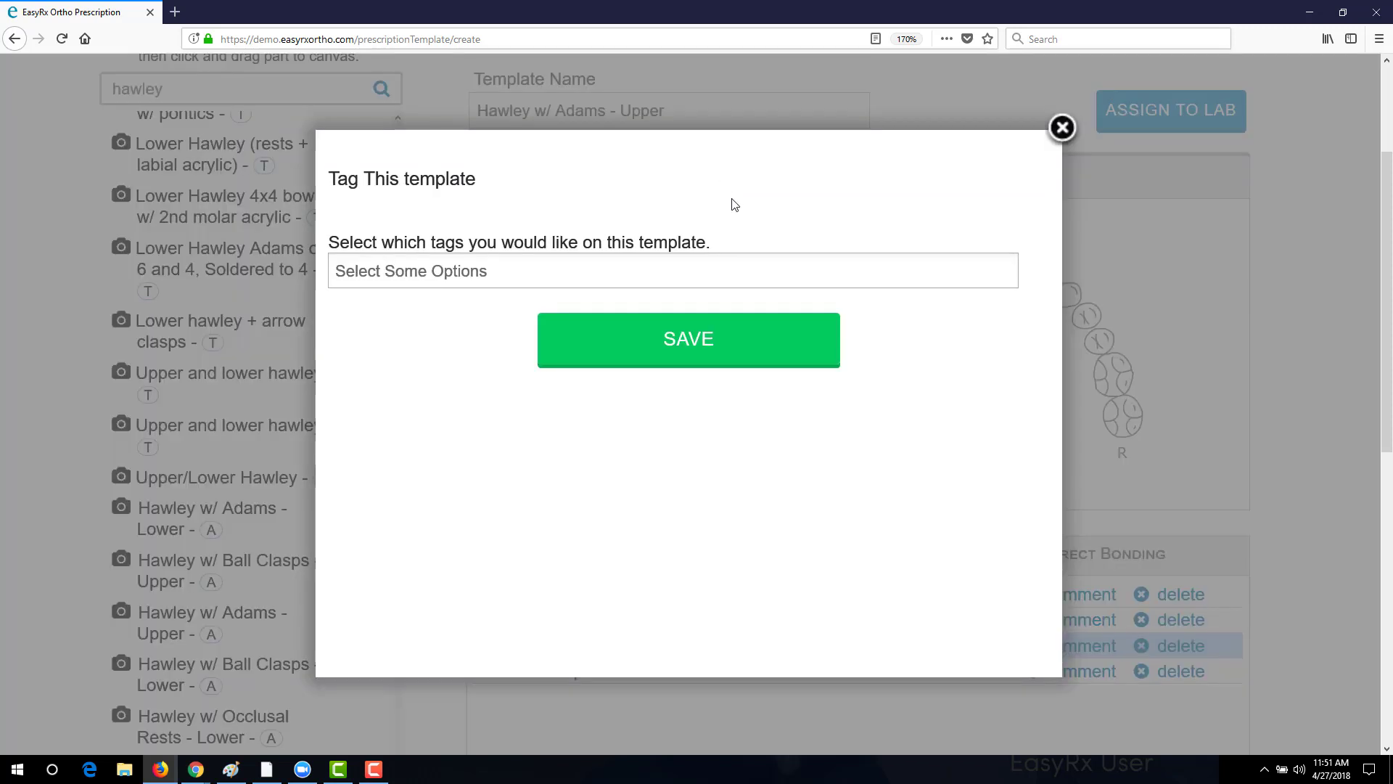
{"action": "left_click", "coordinate": [534, 274]}
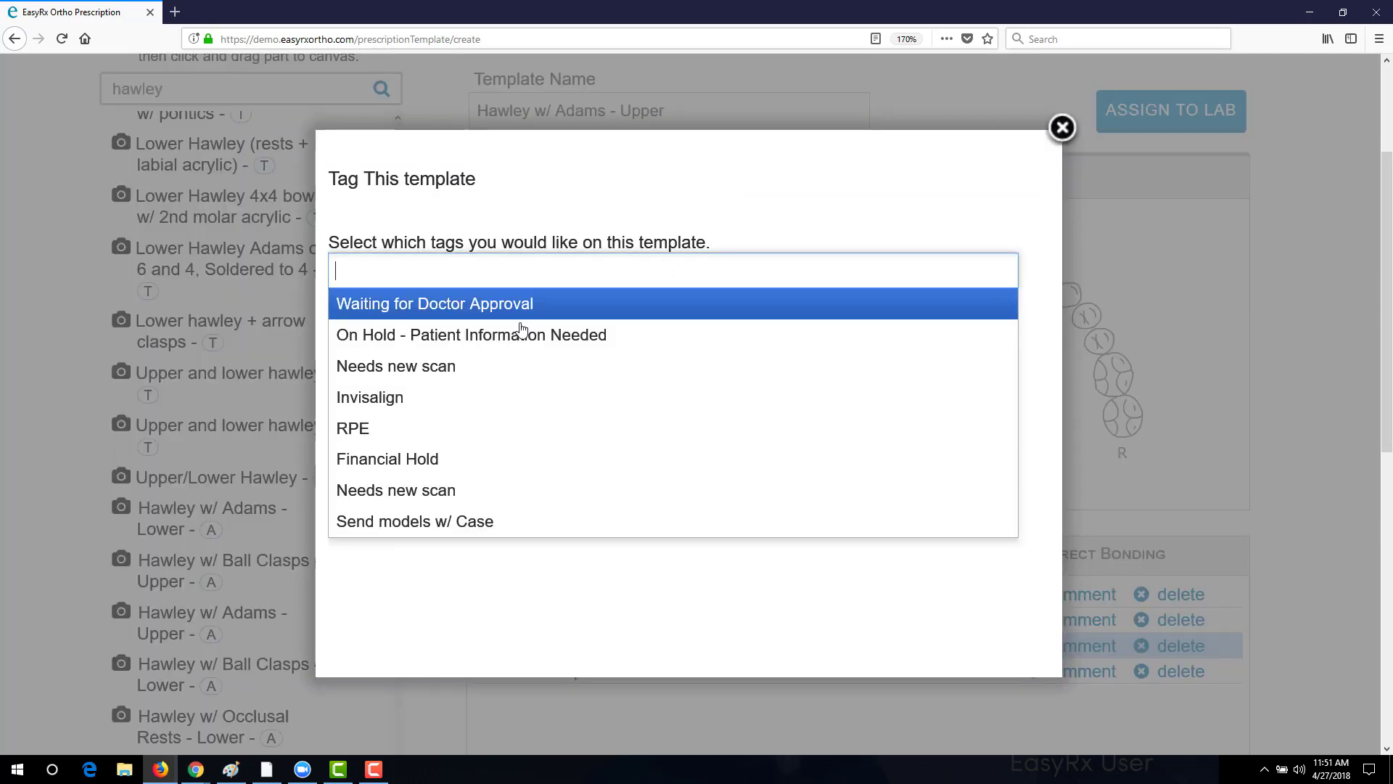
{"action": "left_click", "coordinate": [484, 522]}
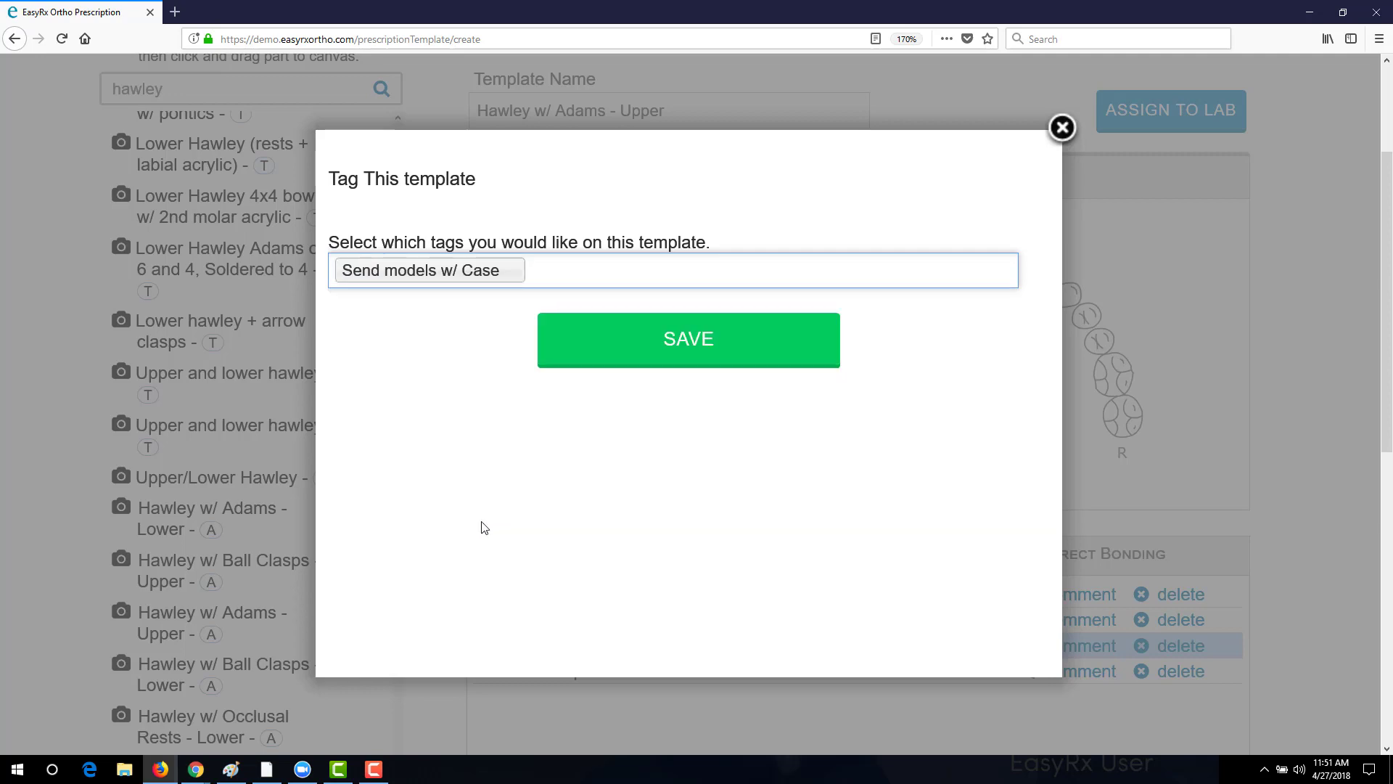
{"action": "left_click", "coordinate": [628, 348]}
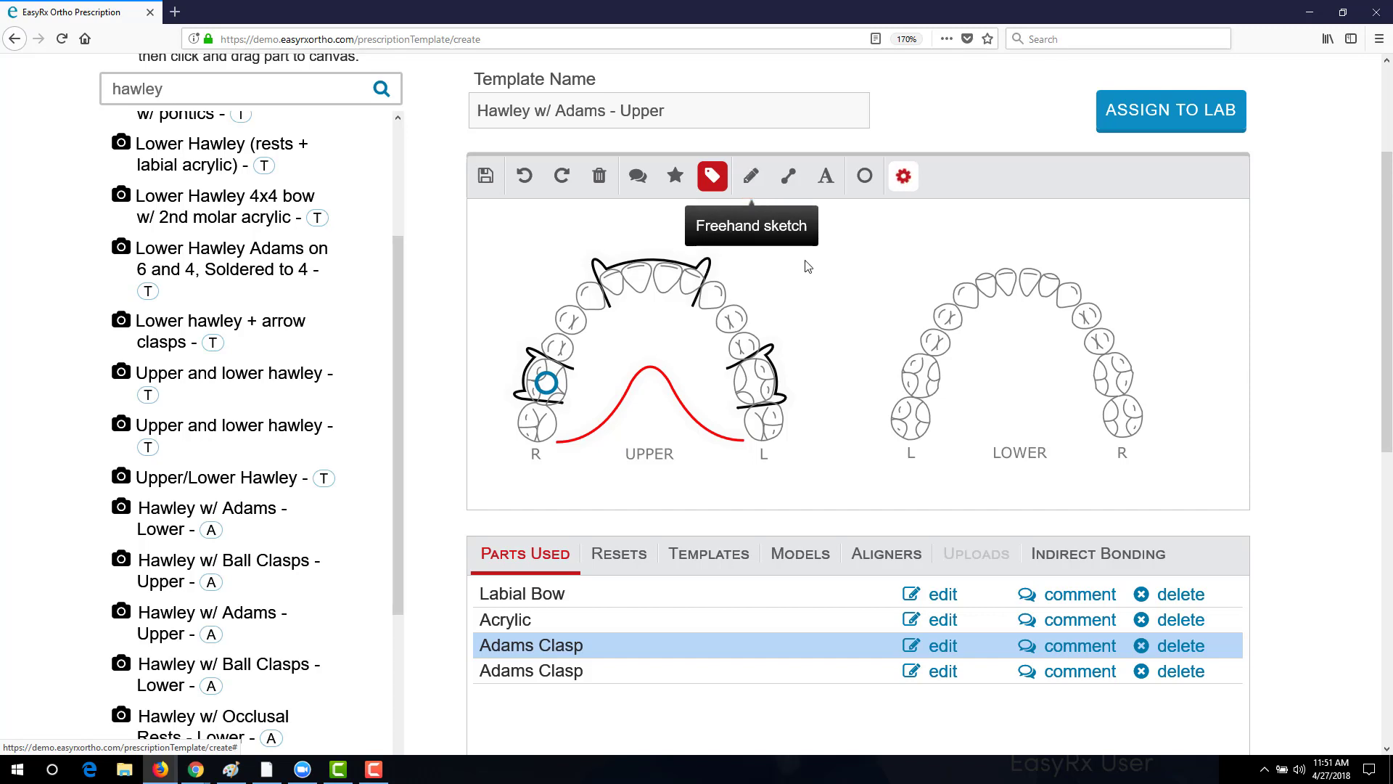
Sketch a freehand line outside the upper left canine to first molar, bend it toward the labial bow, then delete it.
{"action": "left_click", "coordinate": [752, 181]}
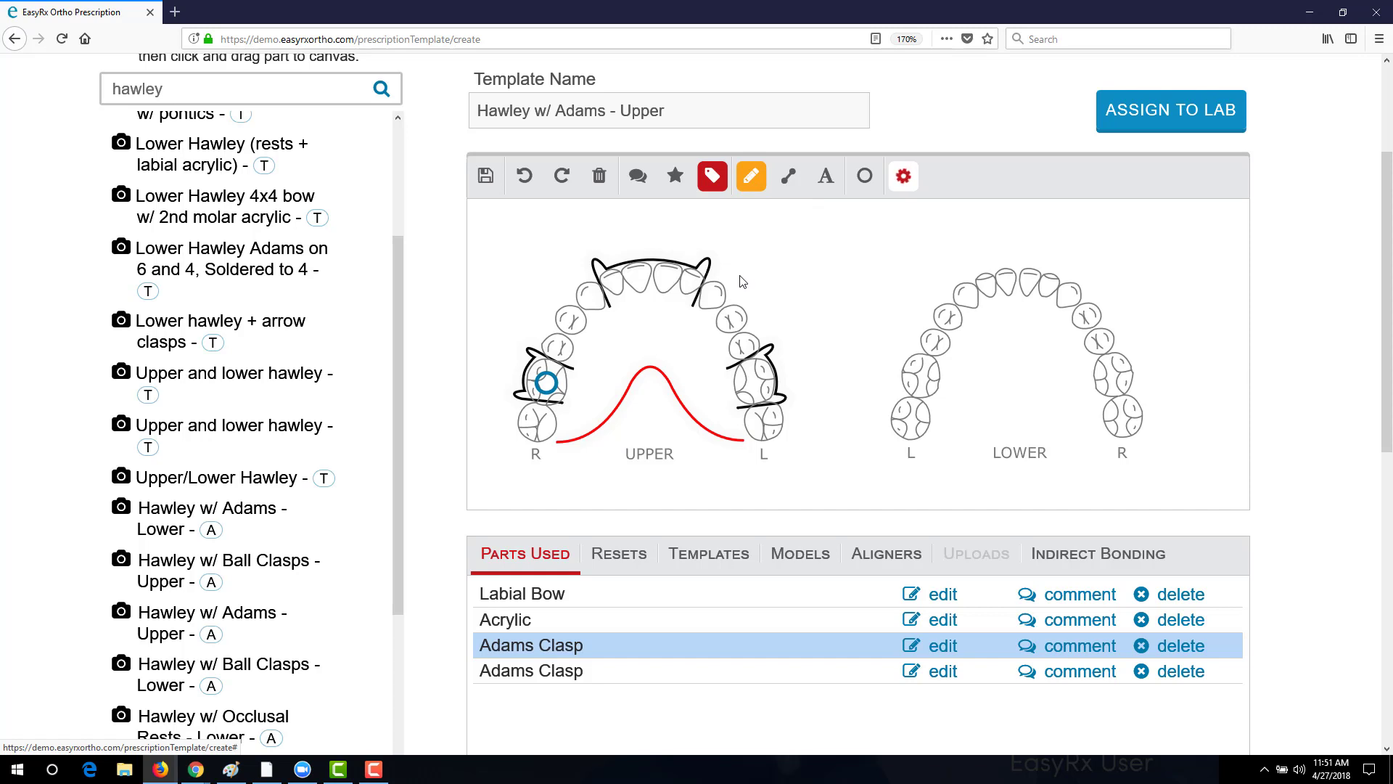
{"action": "left_click_drag", "start_coordinate": [734, 276], "coordinate": [789, 397]}
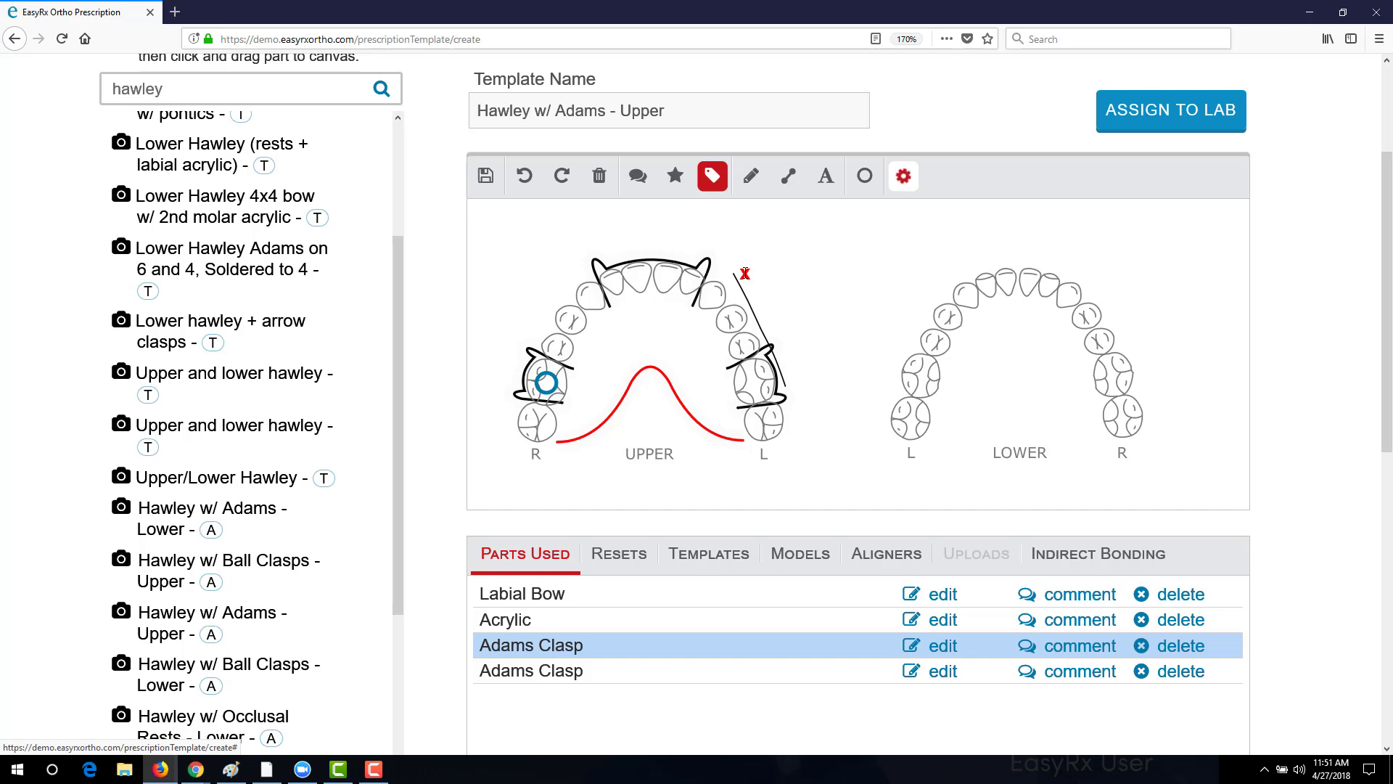
{"action": "left_click", "coordinate": [748, 303]}
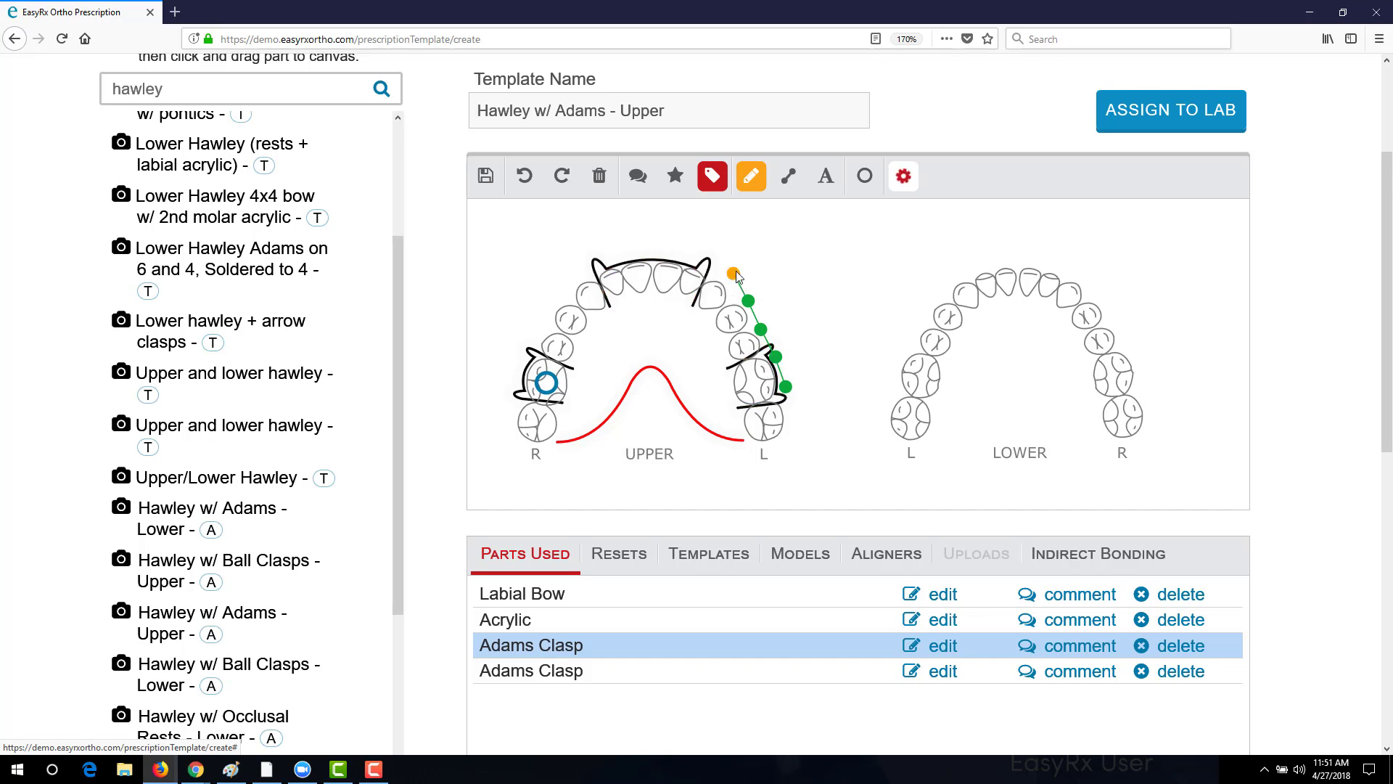
{"action": "mouse_move", "coordinate": [733, 273]}
{"action": "left_mouse_down"}
{"action": "mouse_move", "coordinate": [708, 261]}
{"action": "mouse_move", "coordinate": [751, 312]}
{"action": "left_mouse_up"}
{"action": "left_click", "coordinate": [775, 308]}
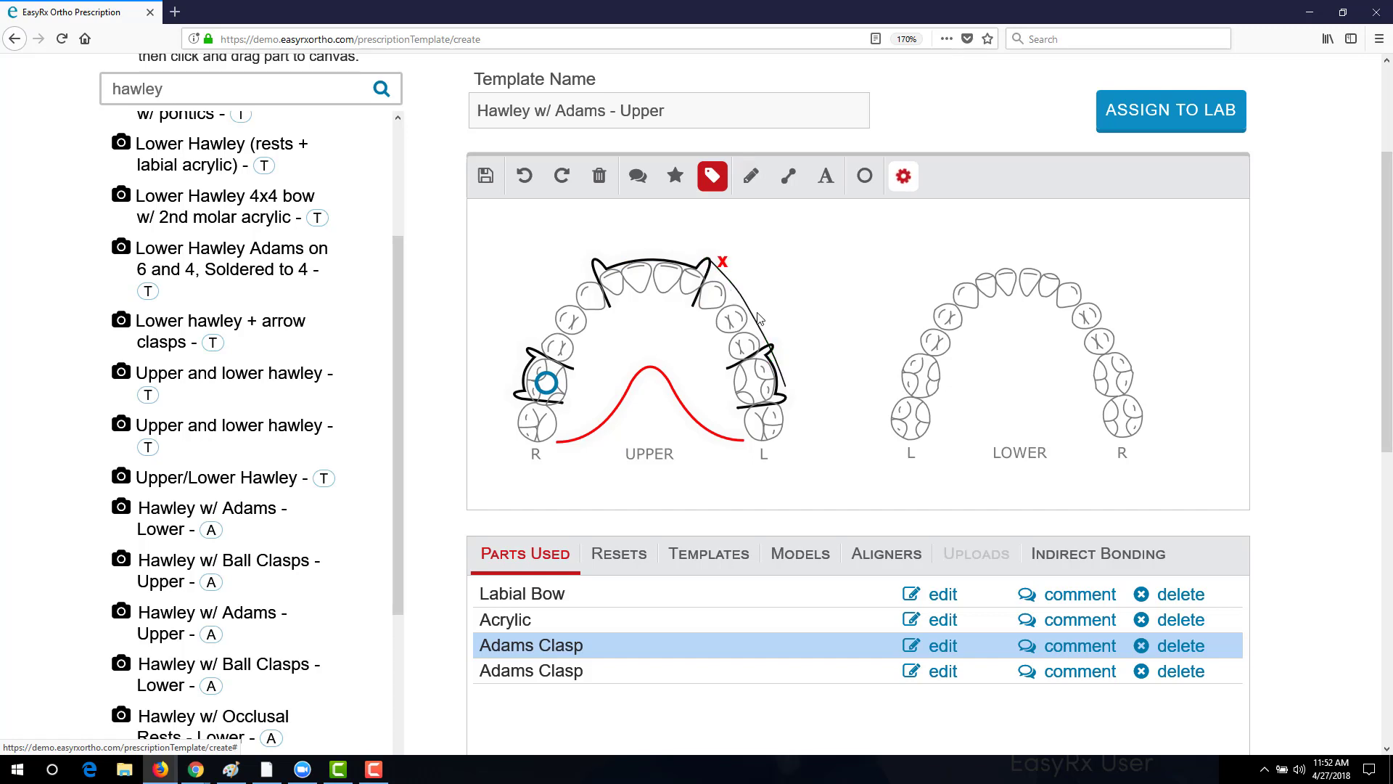
{"action": "left_click", "coordinate": [723, 261]}
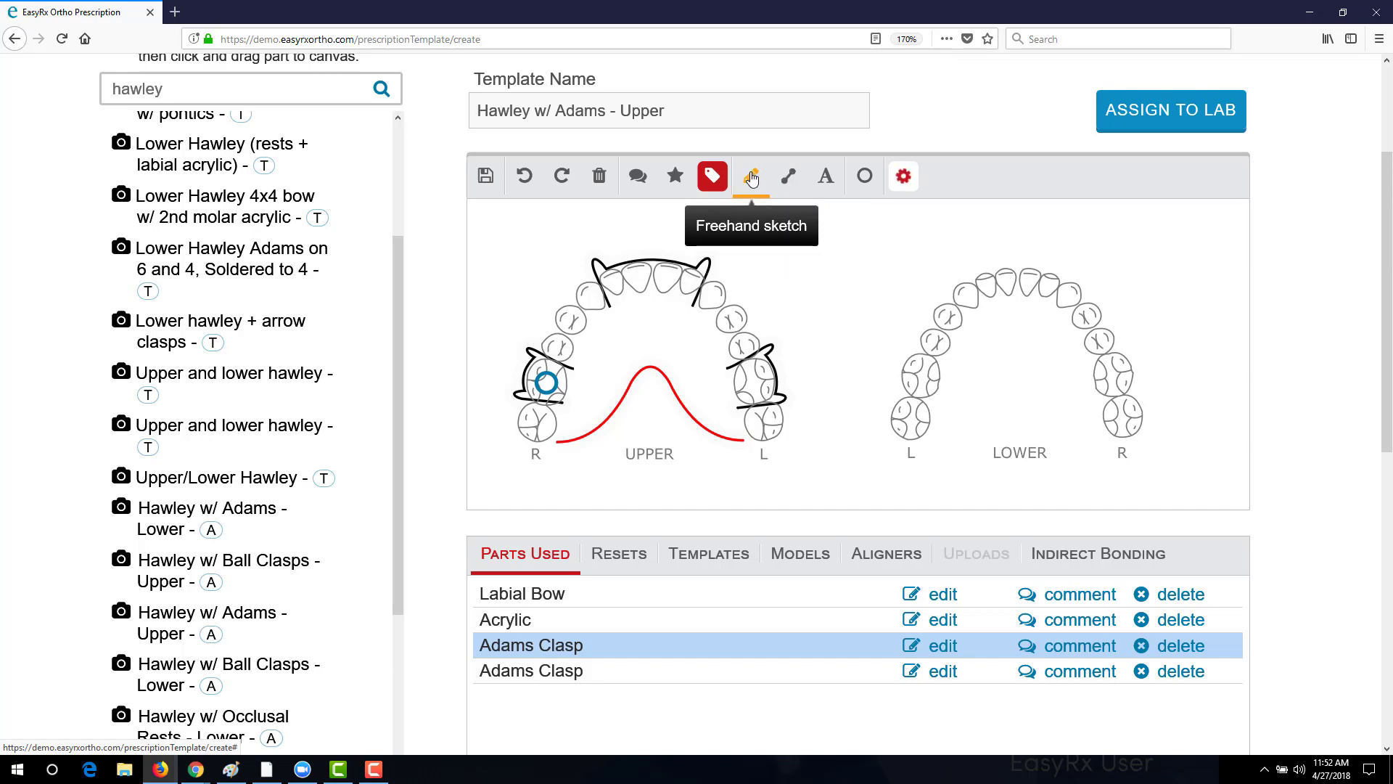
Draw a multi-point line from the labial bow's left end around the upper left molars to below the upper arch, then delete it.
{"action": "left_click", "coordinate": [785, 177]}
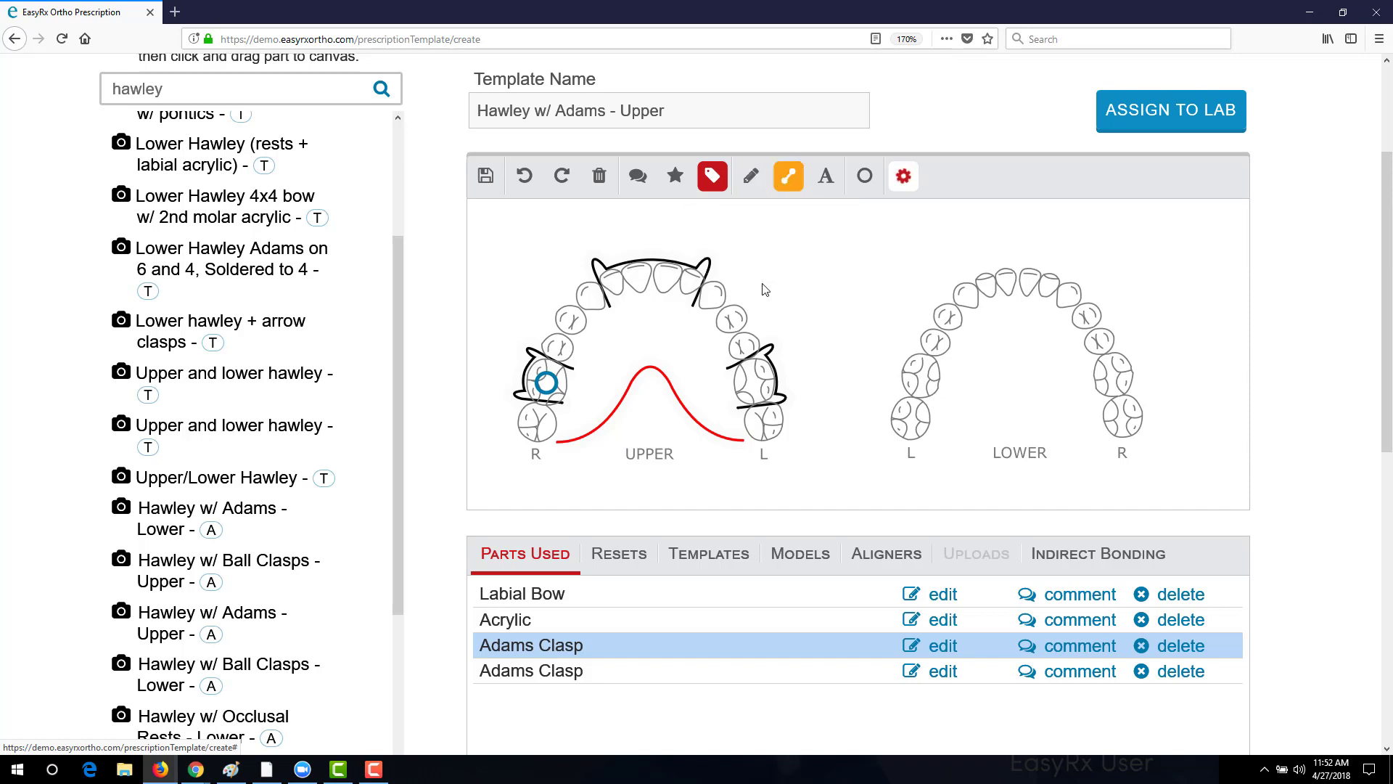
{"action": "left_click", "coordinate": [725, 256]}
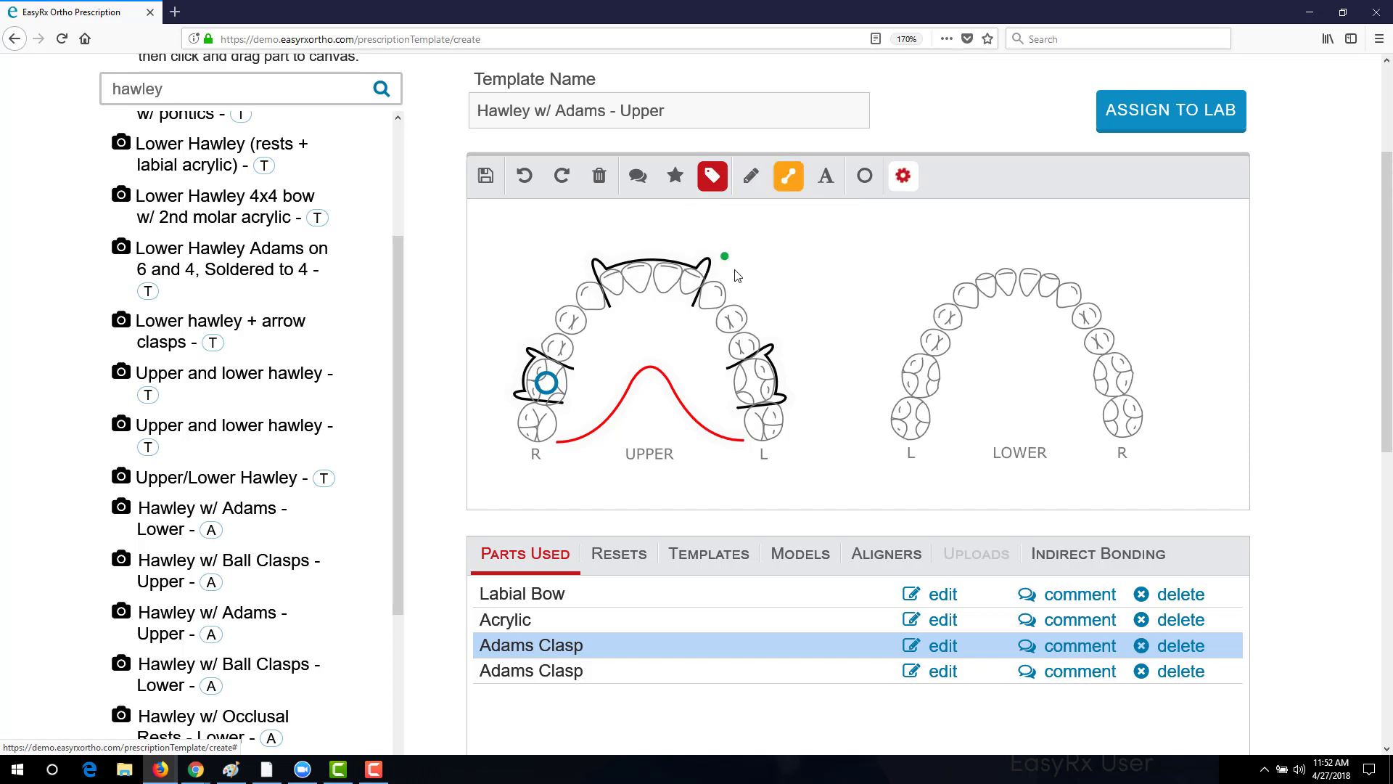
{"action": "left_click", "coordinate": [760, 317]}
{"action": "left_click", "coordinate": [794, 388]}
{"action": "left_click", "coordinate": [795, 445]}
{"action": "left_click", "coordinate": [778, 470]}
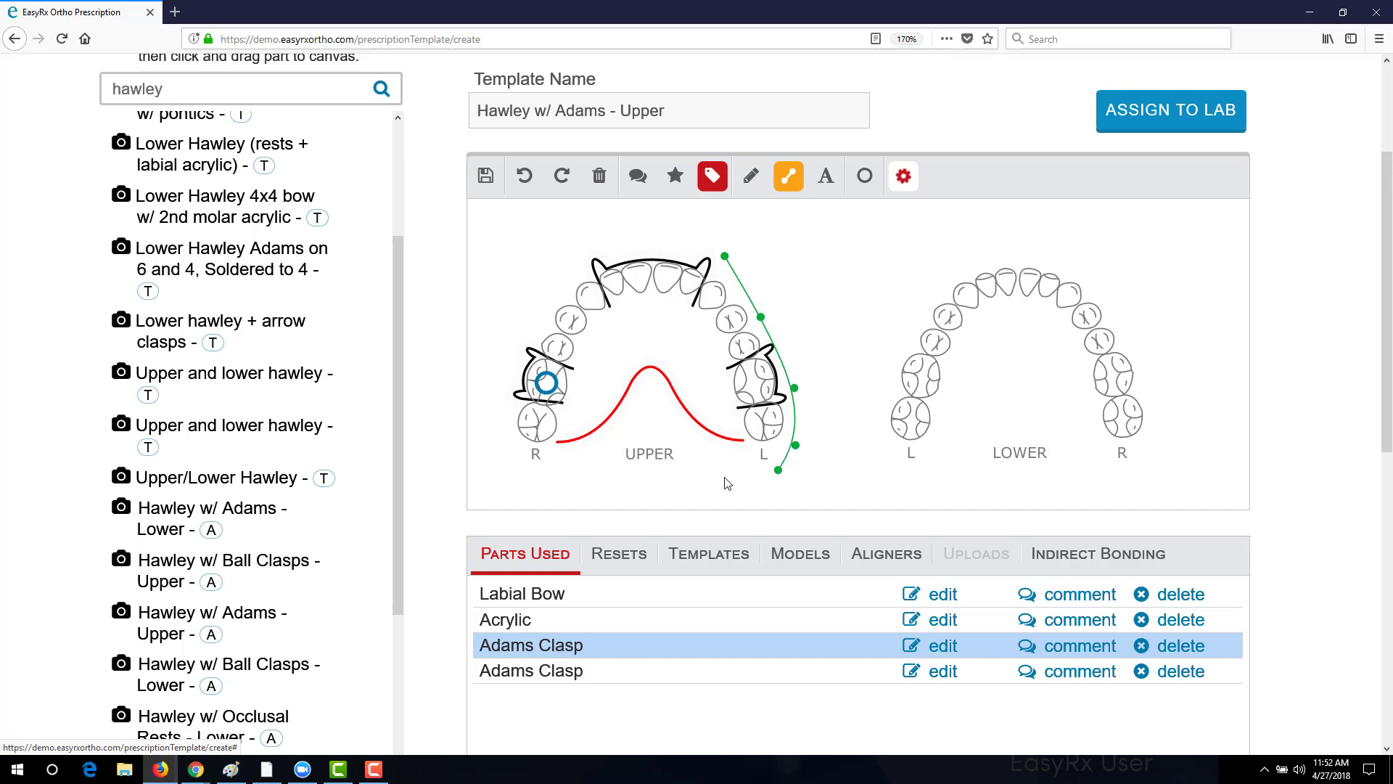
{"action": "left_click", "coordinate": [723, 477]}
{"action": "left_click", "coordinate": [672, 473]}
{"action": "double_click", "coordinate": [683, 473]}
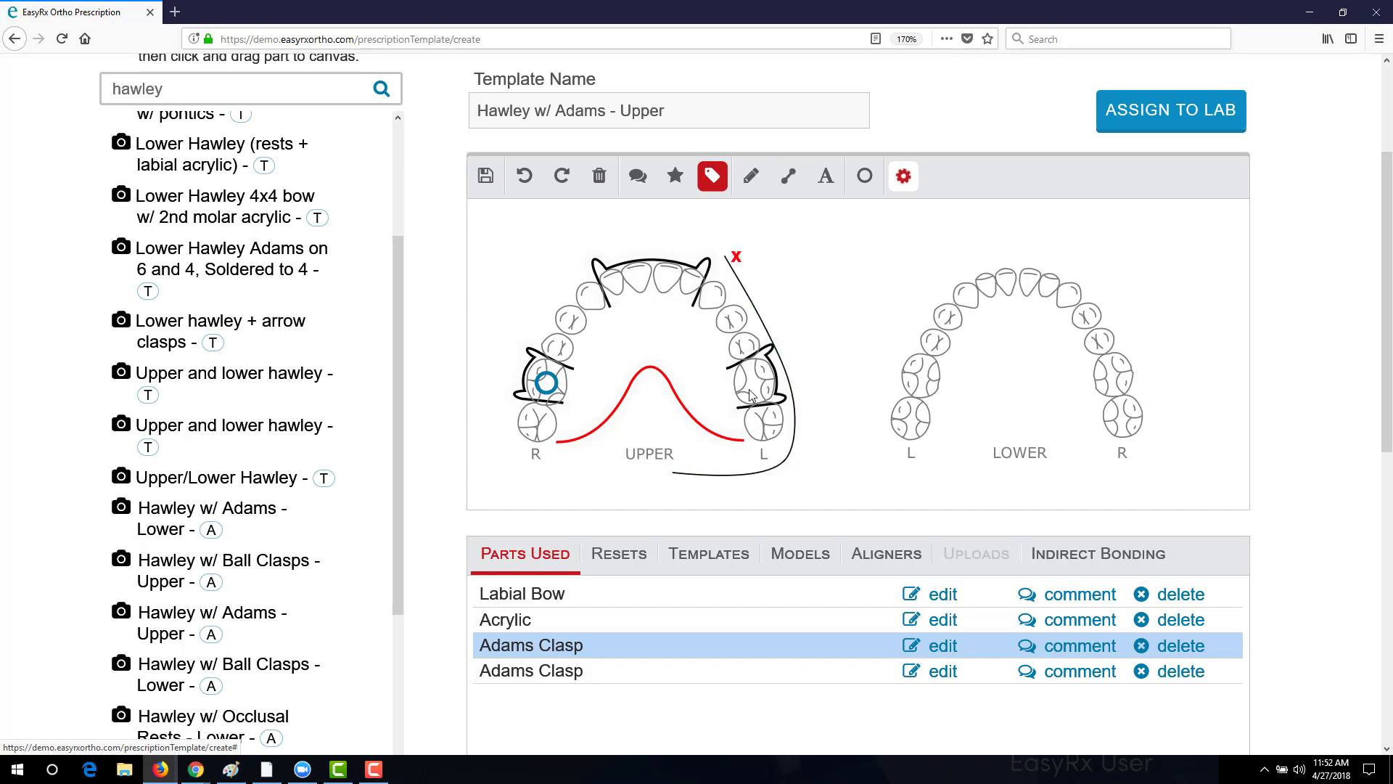
{"action": "left_click", "coordinate": [737, 256]}
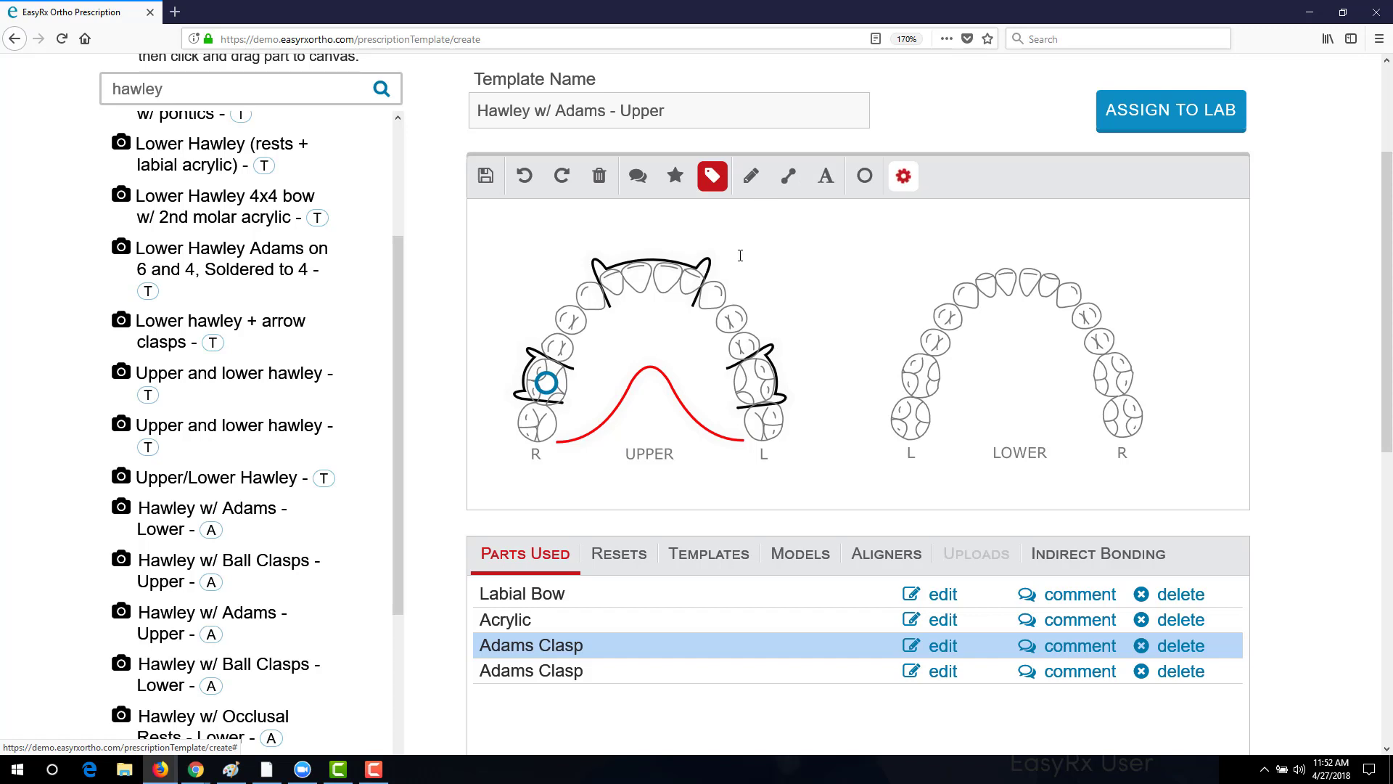
Look over the band options, band types and band-count fields, then close them without saving.
{"action": "left_click", "coordinate": [865, 182]}
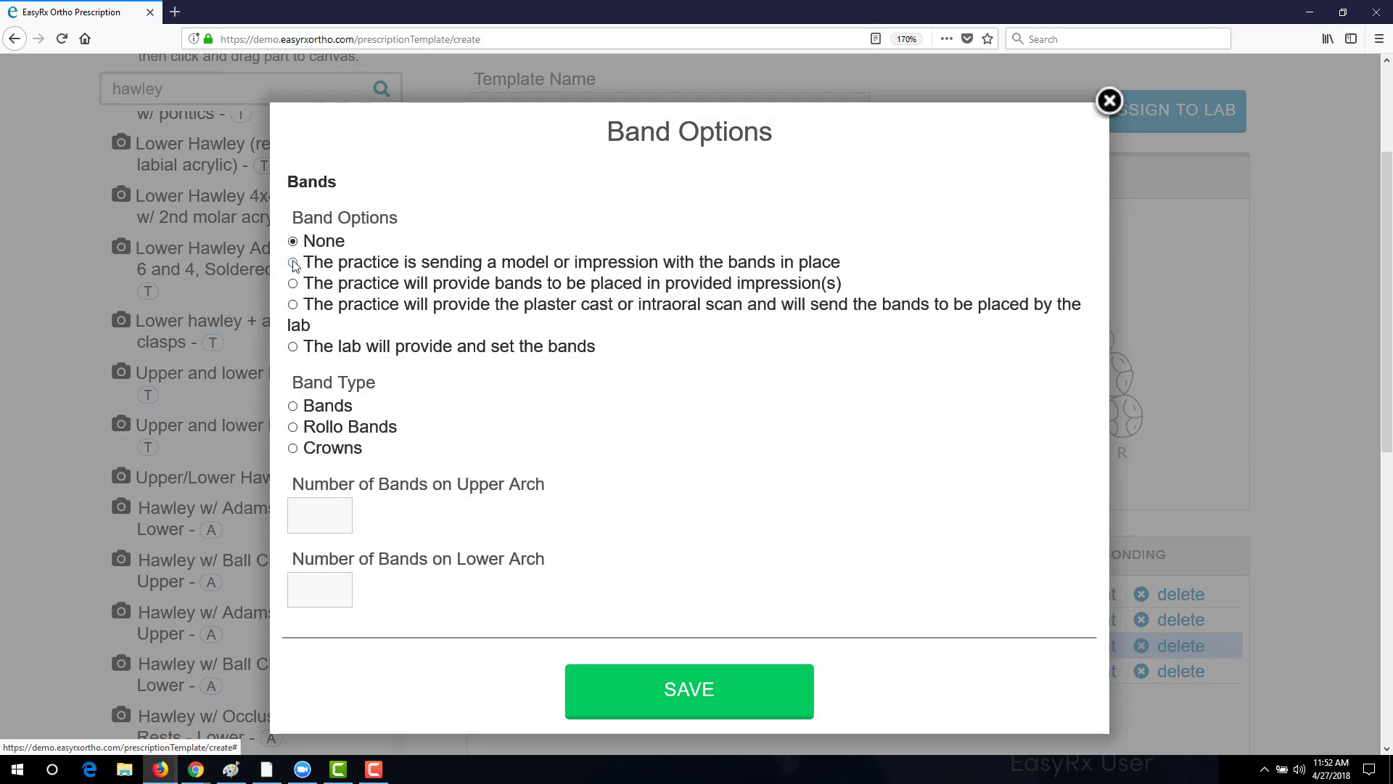
{"action": "left_click", "coordinate": [1108, 101]}
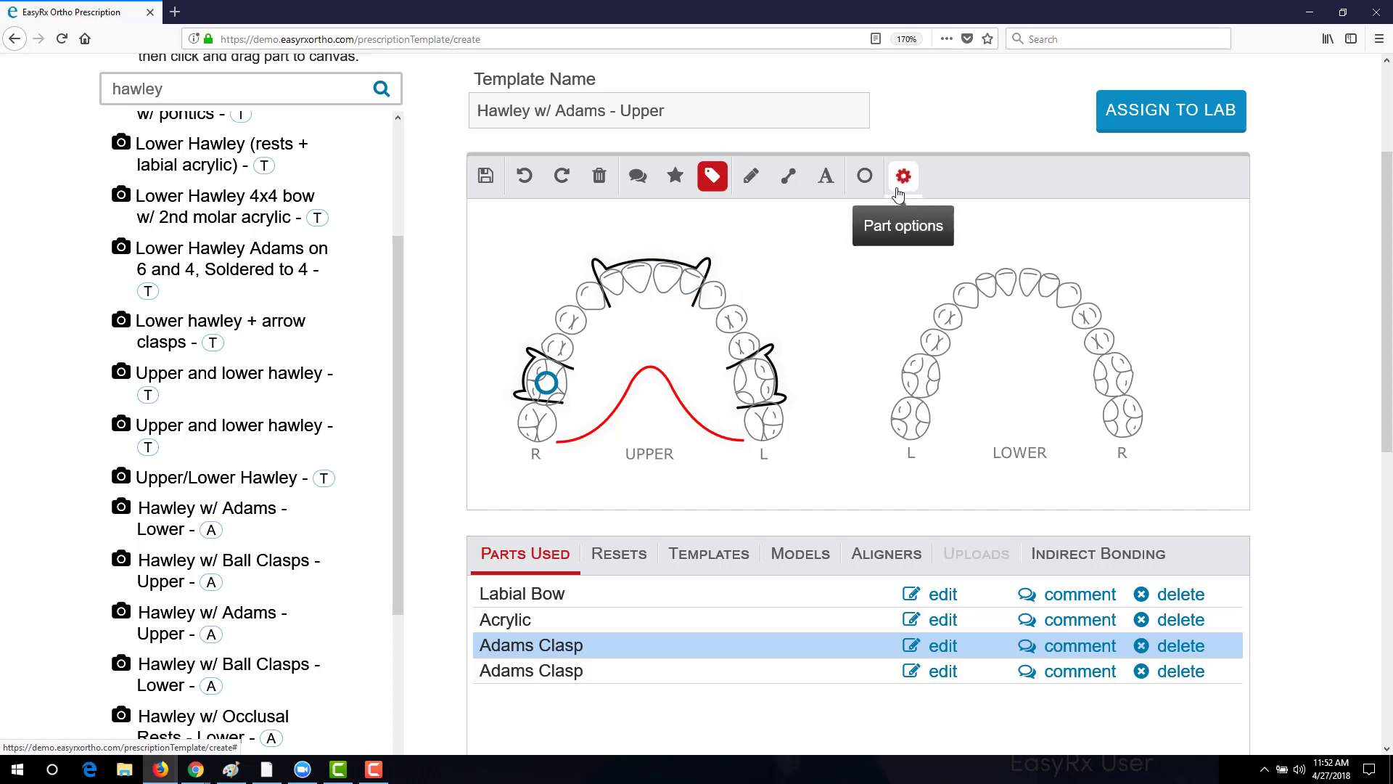
Search the parts for "finger spring" and place an Anterior Finger Spring on each upper central incisor.
{"action": "left_click_drag", "start_coordinate": [203, 90], "coordinate": [2, 78]}
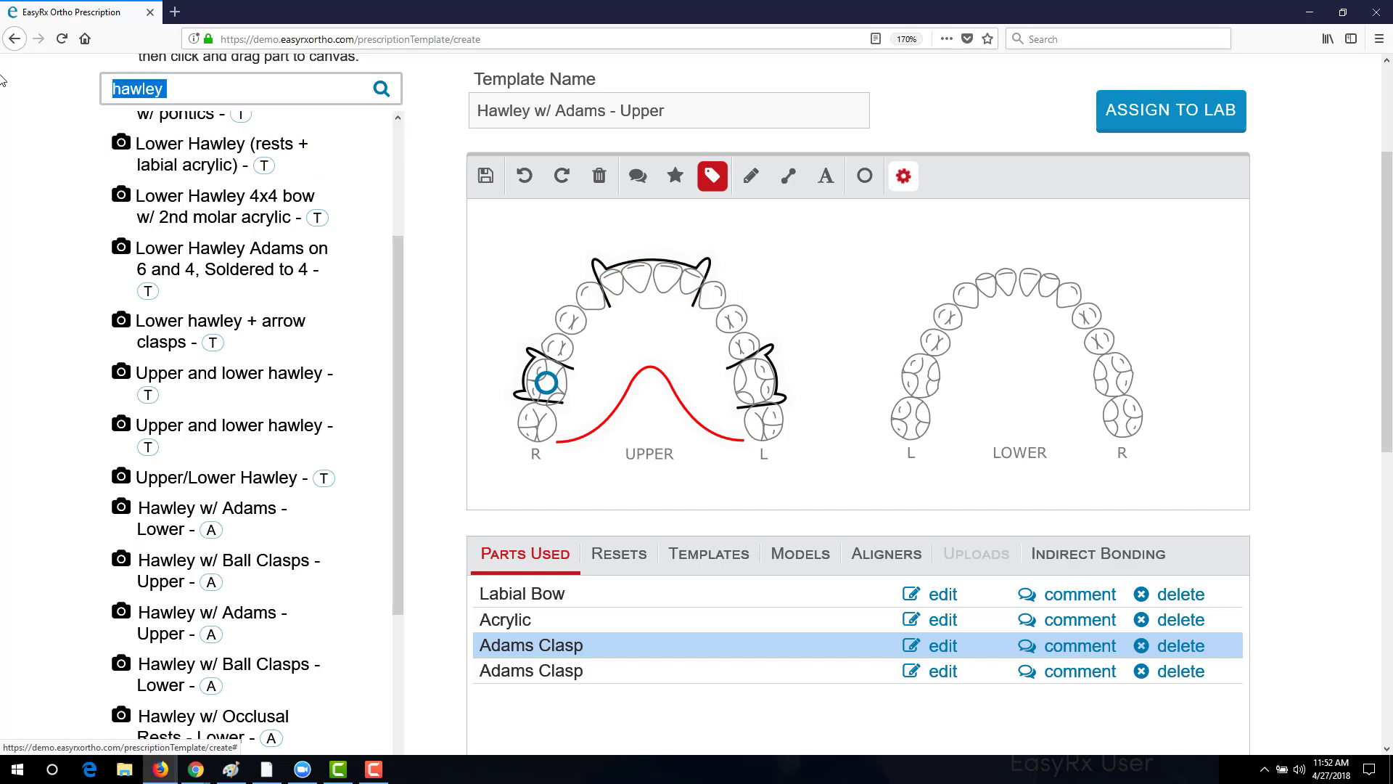
{"action": "type", "text": "finger spring"}
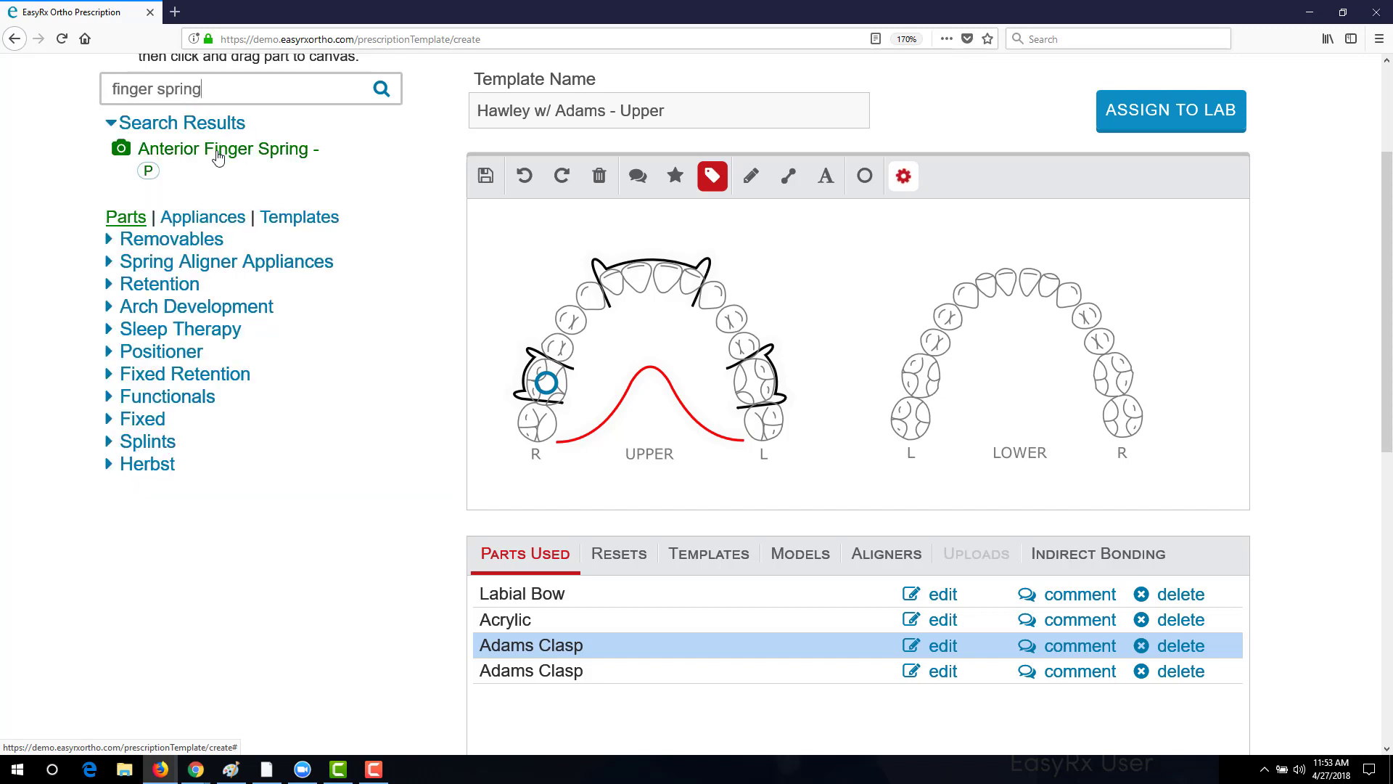
{"action": "left_click_drag", "start_coordinate": [217, 156], "coordinate": [633, 296]}
{"action": "left_click_drag", "start_coordinate": [247, 158], "coordinate": [674, 298]}
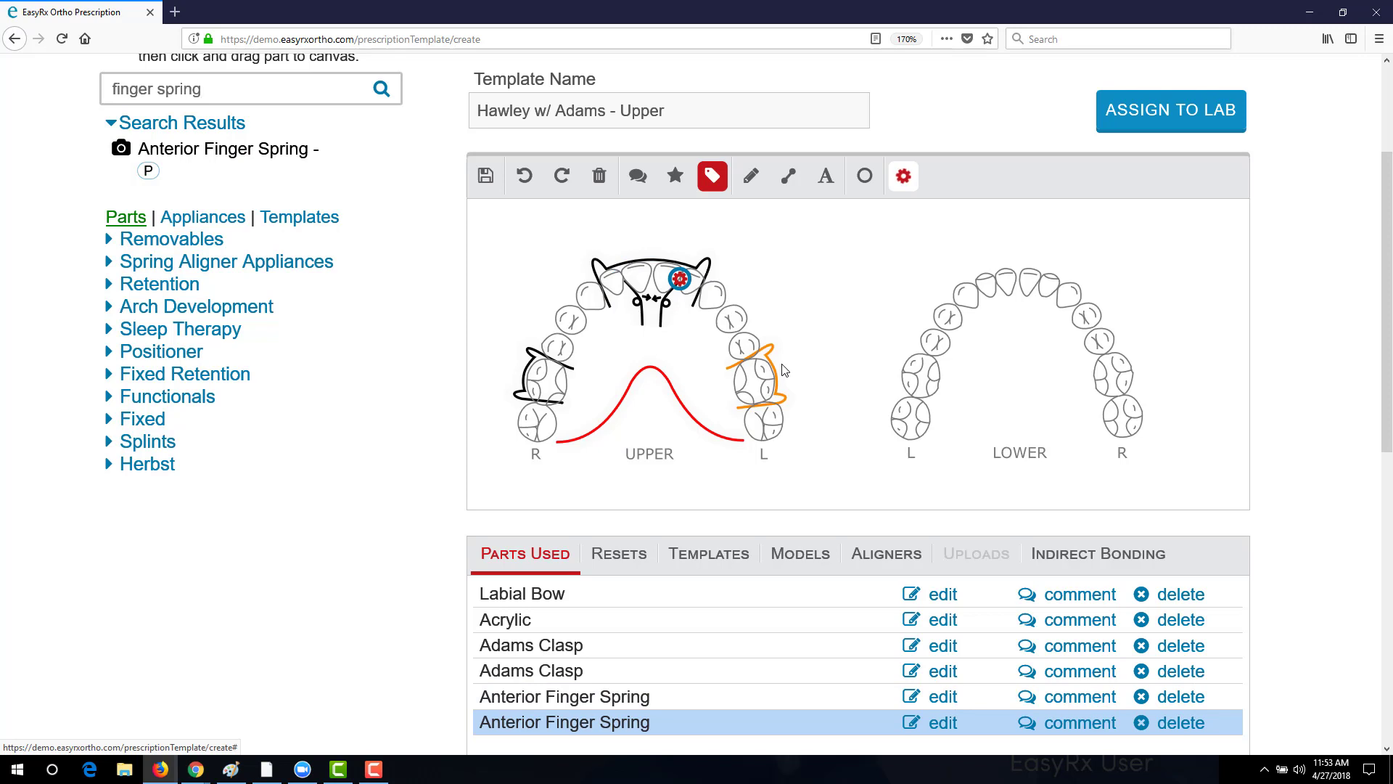
Flip both Anterior Finger Springs, right 1 and left 1, through their part options.
{"action": "left_click", "coordinate": [903, 177]}
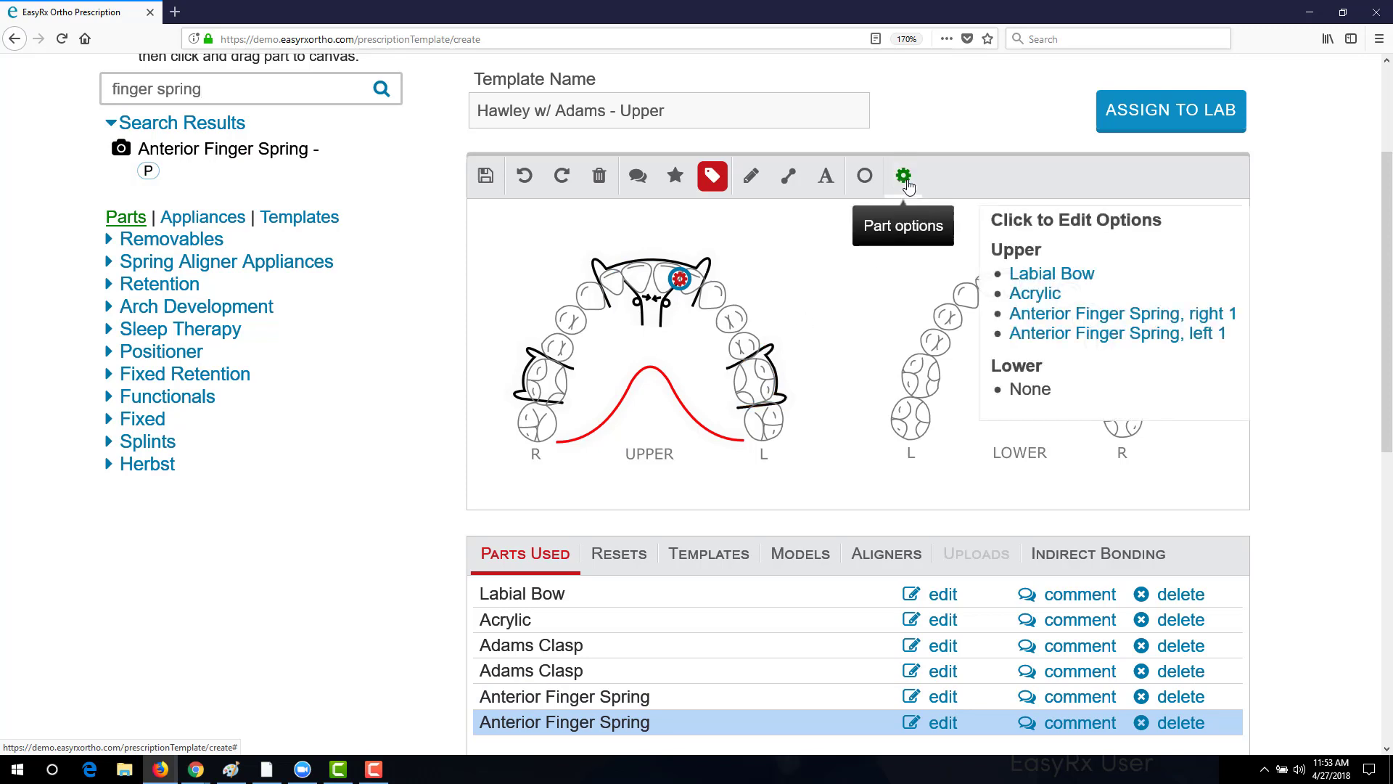
{"action": "left_click", "coordinate": [1099, 319]}
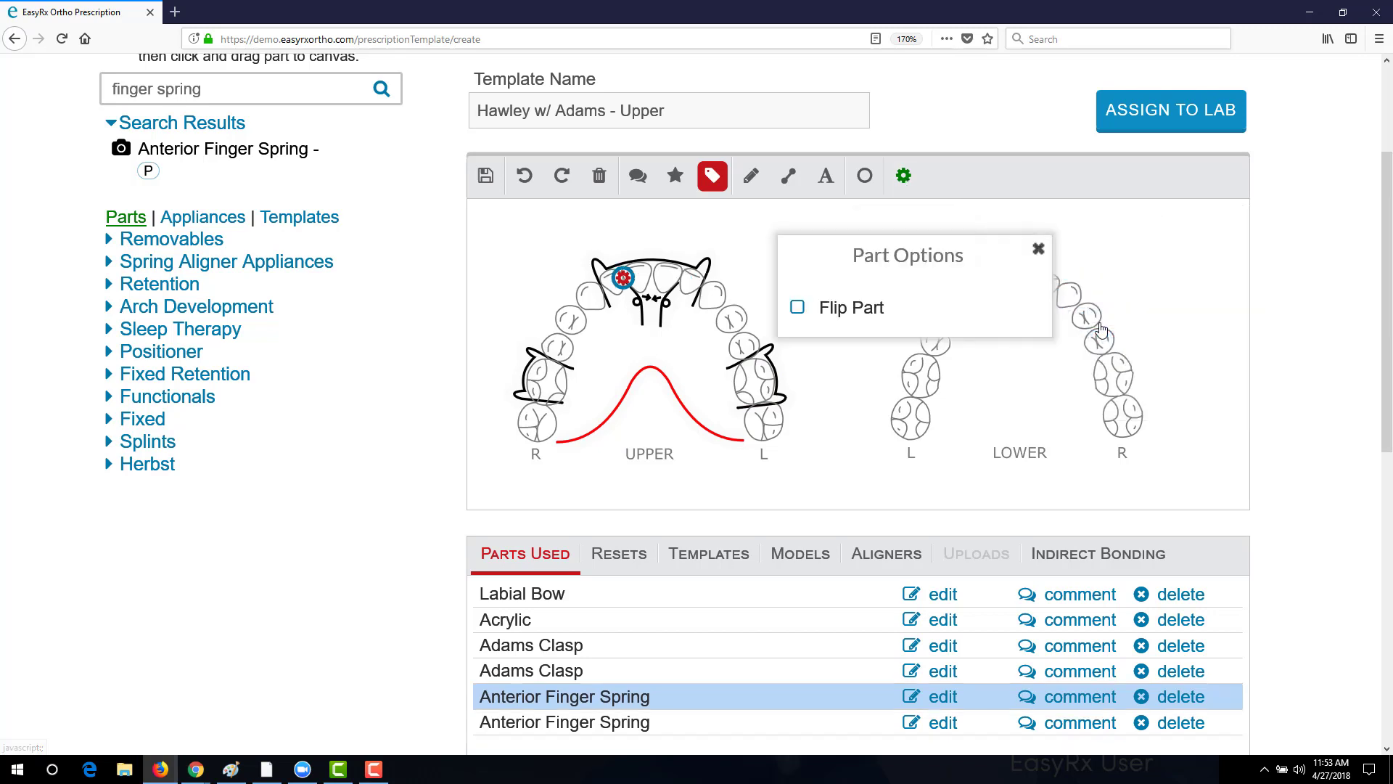
{"action": "left_click", "coordinate": [797, 310]}
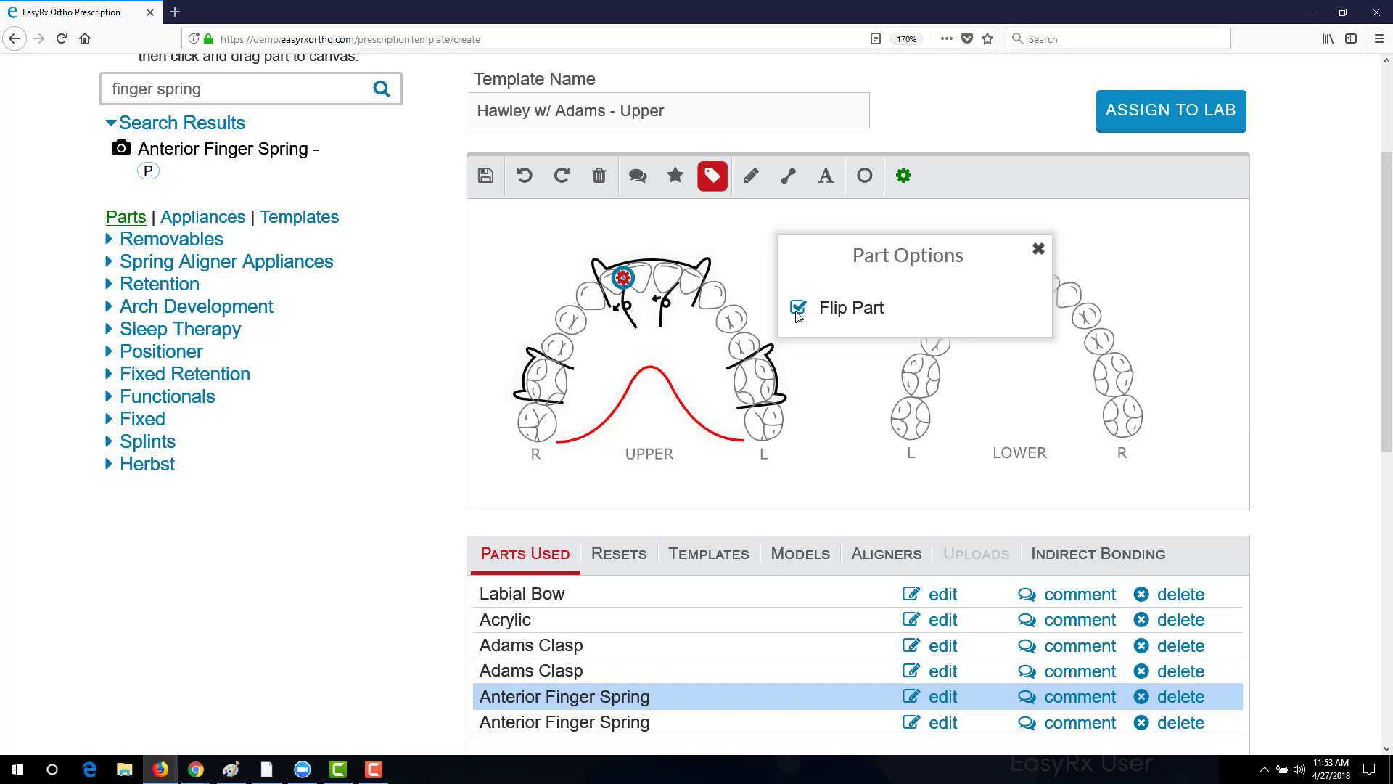
{"action": "left_click", "coordinate": [1038, 249]}
{"action": "mouse_move", "coordinate": [903, 176]}
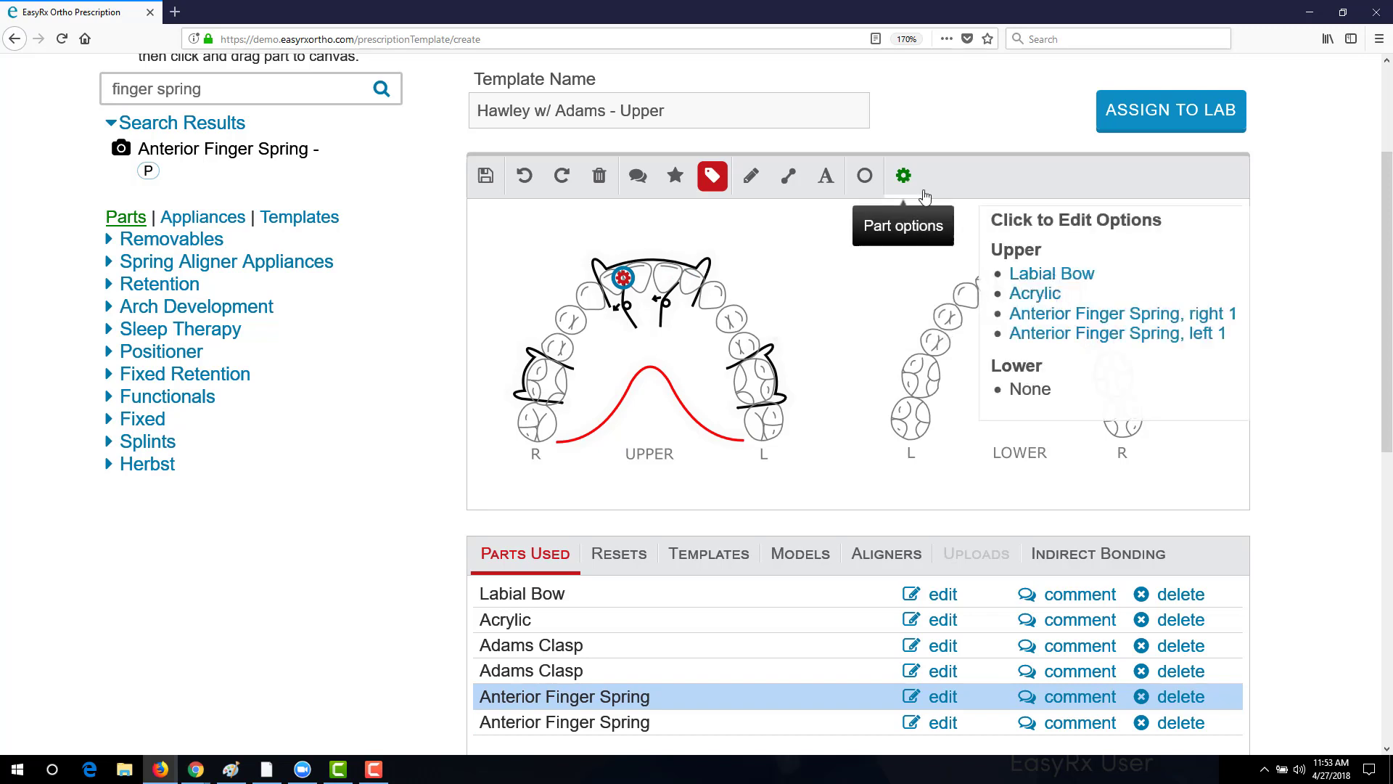
{"action": "left_click", "coordinate": [1039, 334]}
{"action": "left_click", "coordinate": [798, 307]}
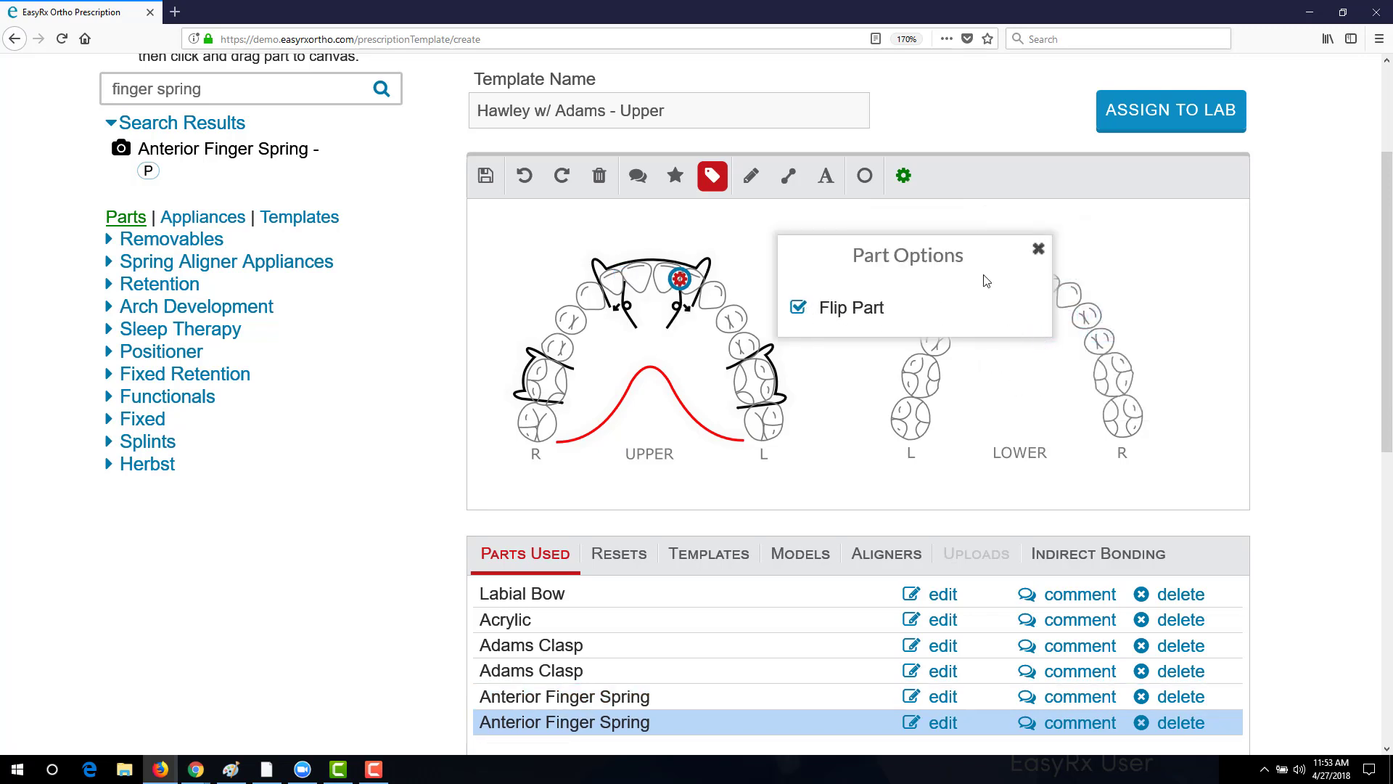
{"action": "left_click", "coordinate": [1038, 249]}
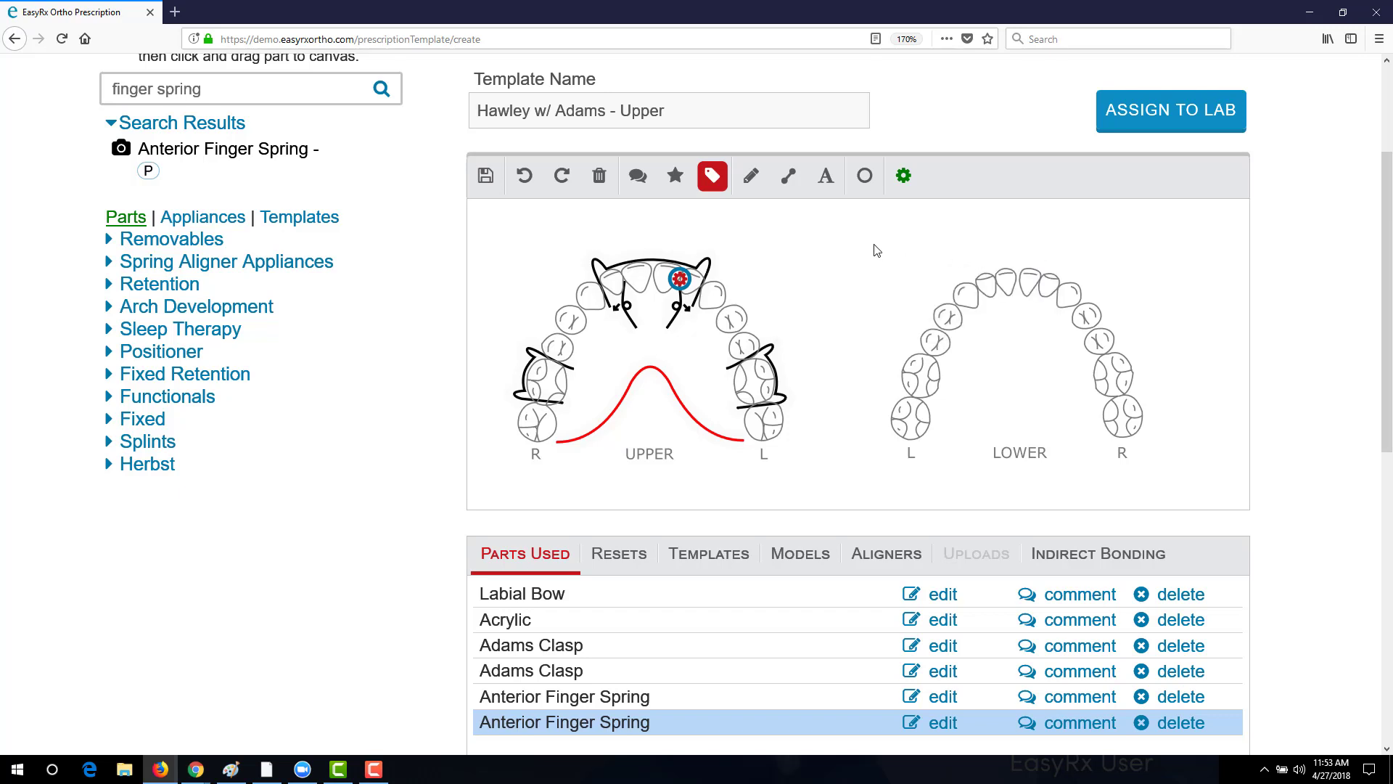
Set the template's default model source to "I am sending plaster models or impressions".
{"action": "scroll", "coordinate": [967, 269], "scroll_direction": "down", "scroll_amount": 3}
{"action": "scroll", "coordinate": [966, 270], "scroll_direction": "down", "scroll_amount": 10}
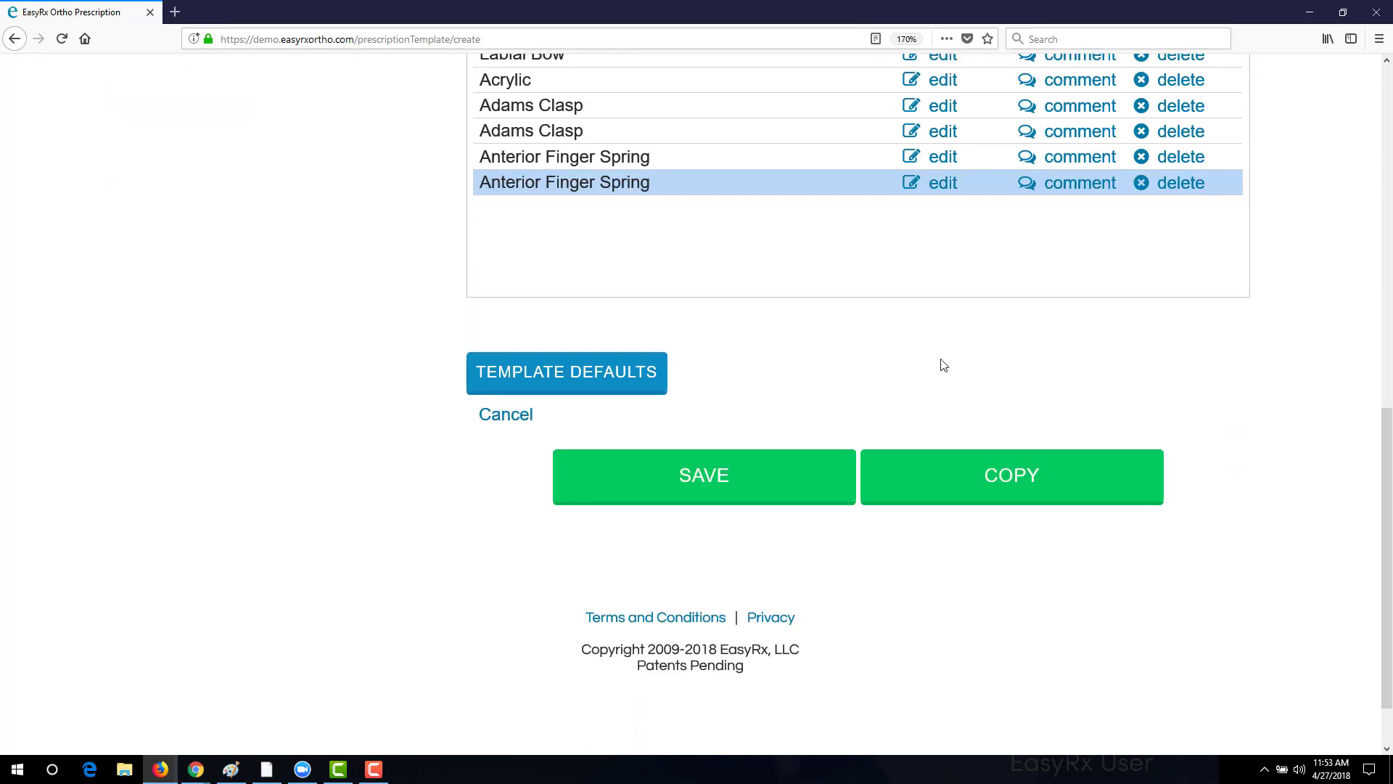
{"action": "left_click", "coordinate": [593, 389]}
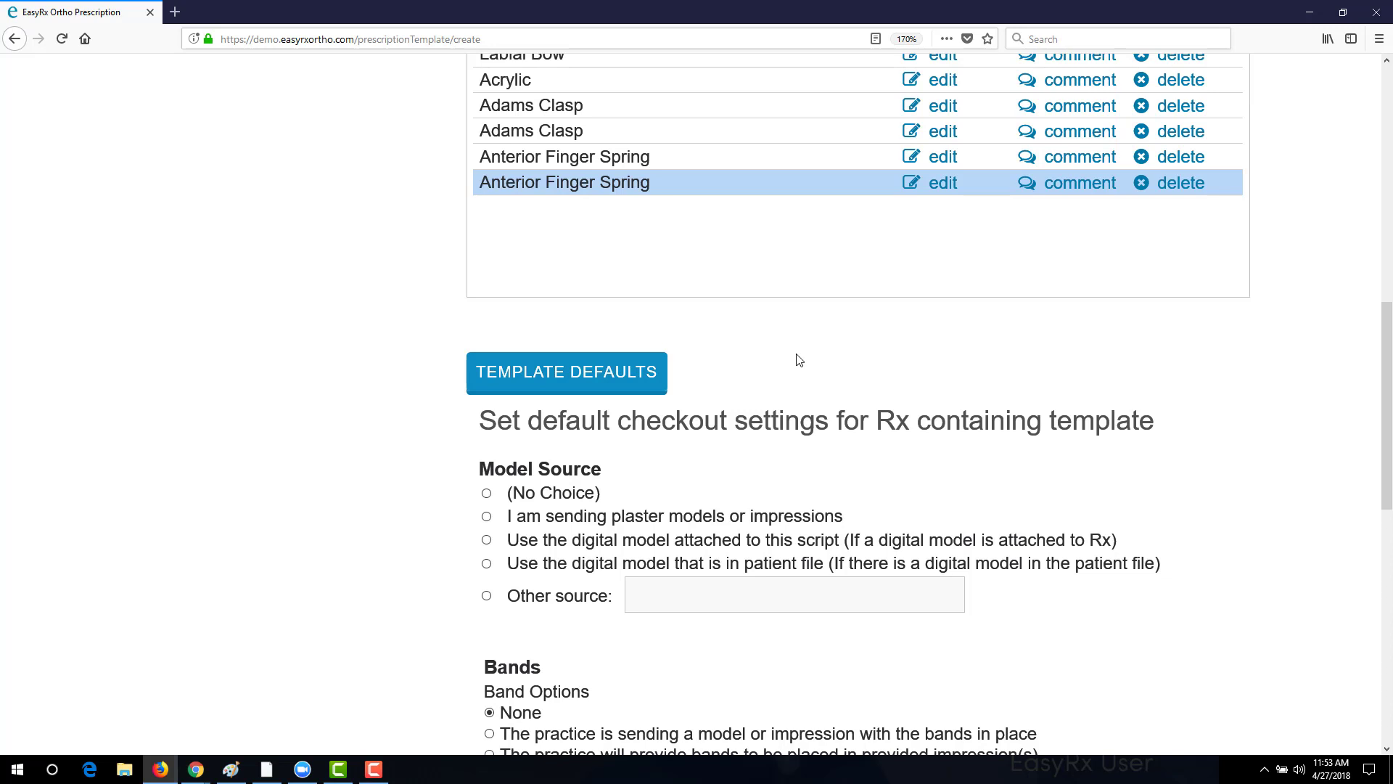
{"action": "scroll", "coordinate": [798, 360], "scroll_direction": "down", "scroll_amount": 4}
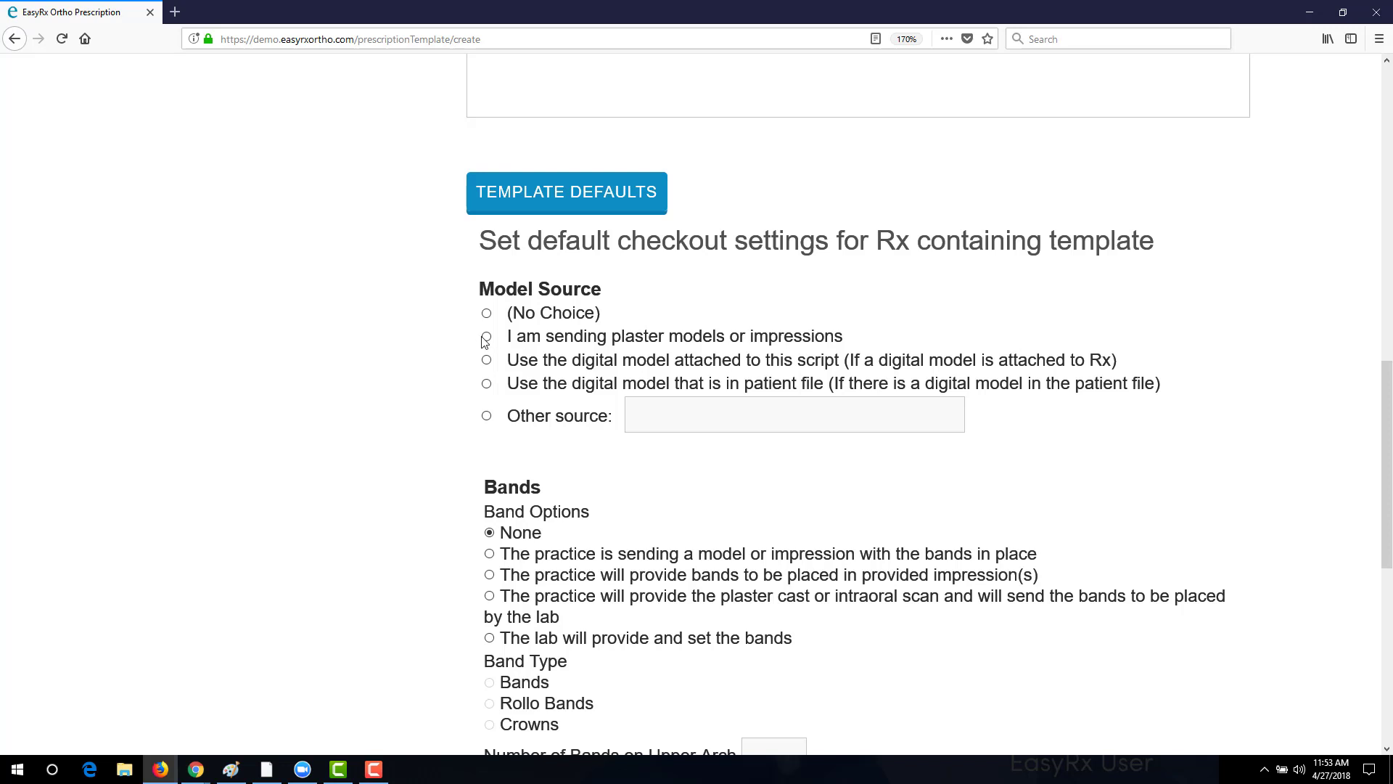
{"action": "scroll", "coordinate": [488, 379], "scroll_direction": "down", "scroll_amount": 4}
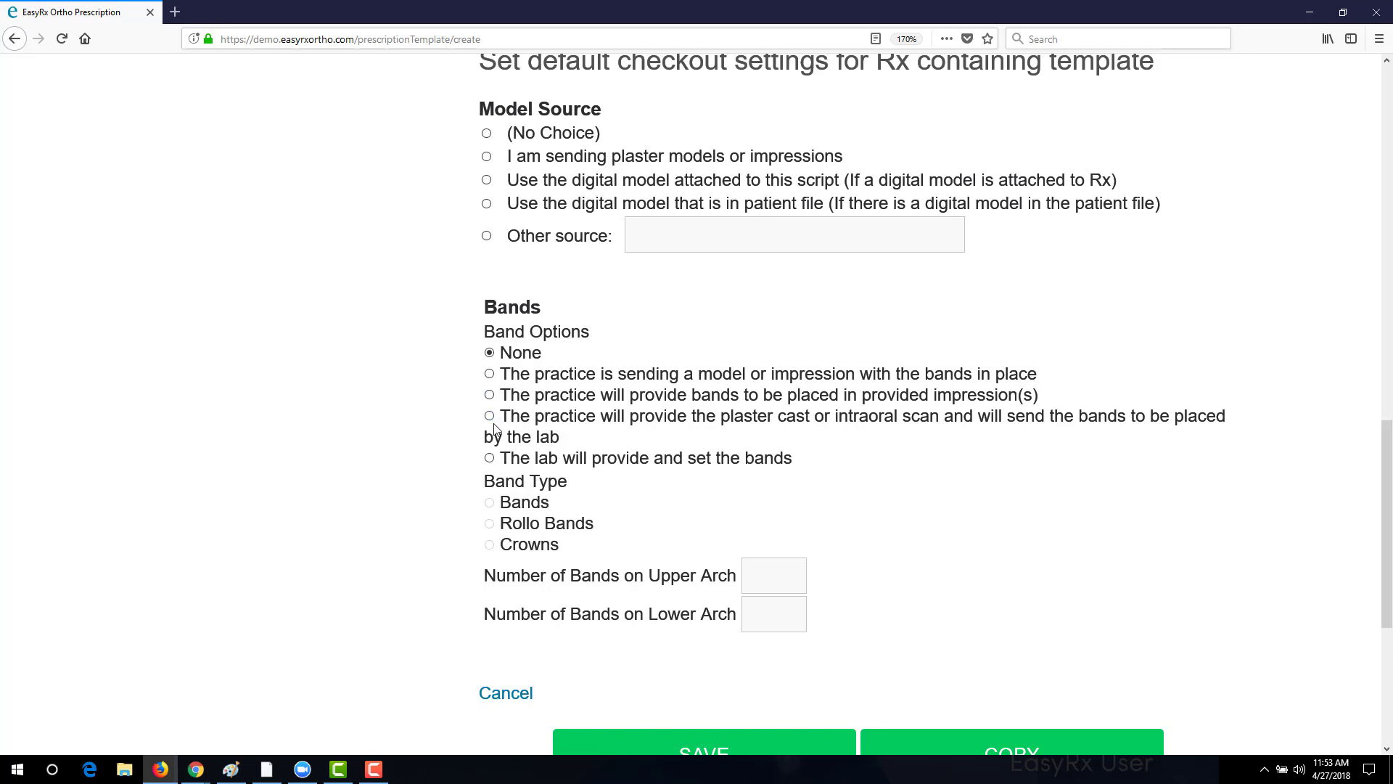
{"action": "left_click", "coordinate": [487, 156]}
{"action": "scroll", "coordinate": [806, 566], "scroll_direction": "down", "scroll_amount": 3}
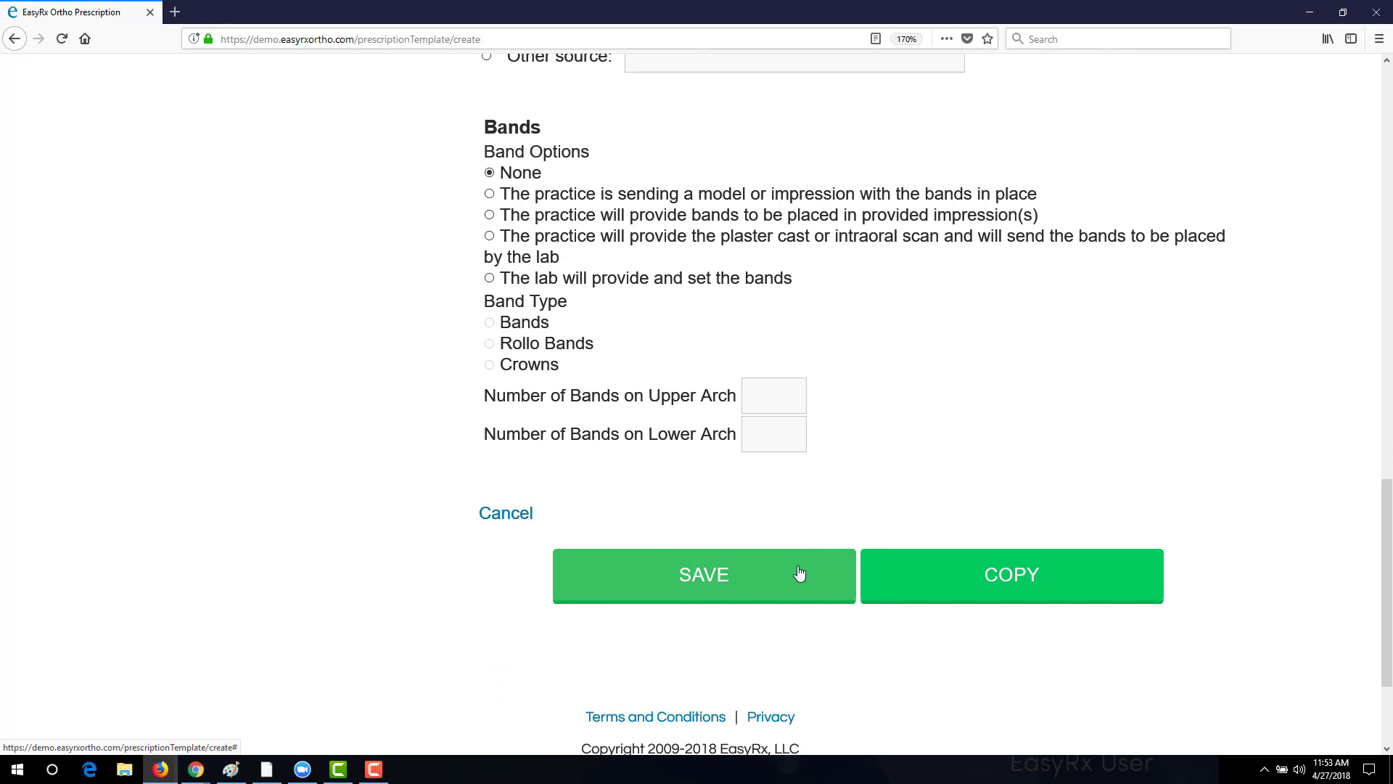
Save the template over the existing one and review the saved prescription drawing and parts.
{"action": "left_click", "coordinate": [689, 592]}
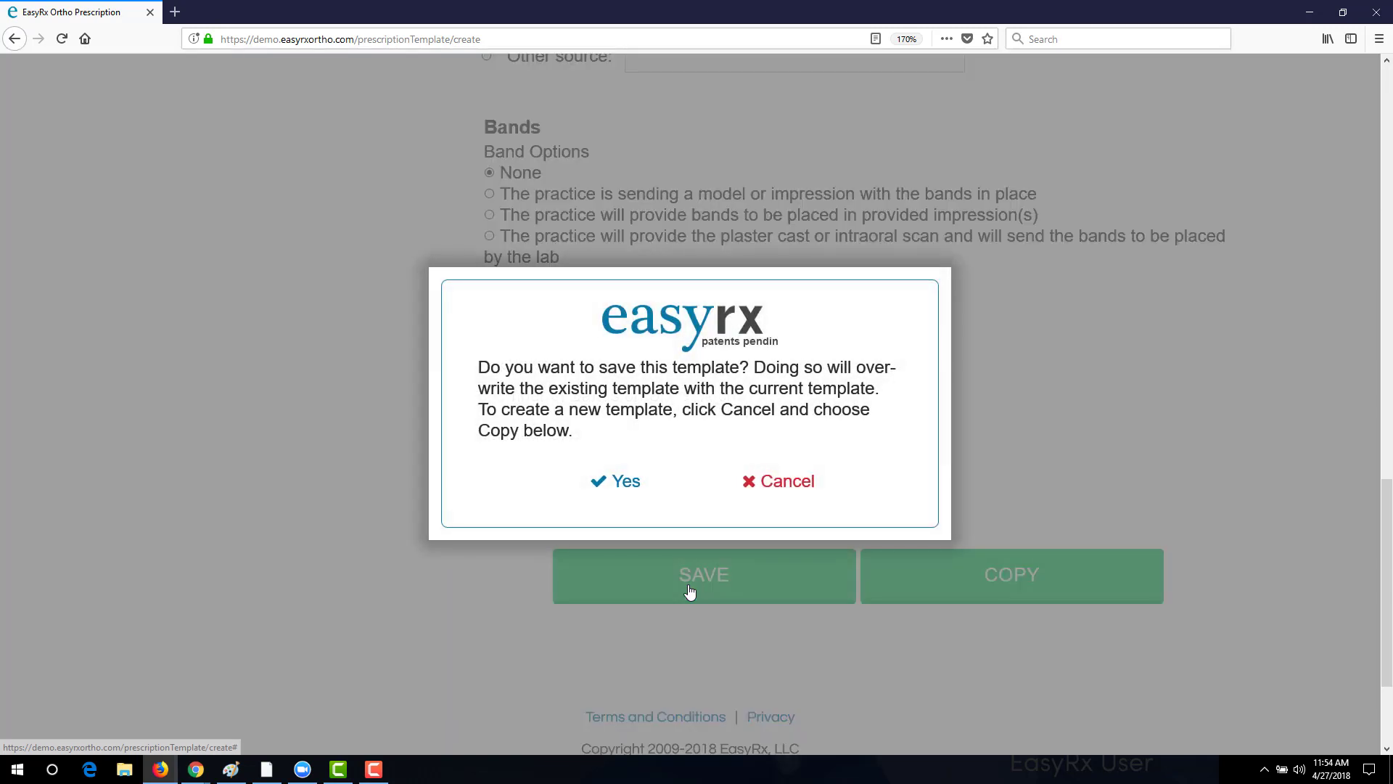
{"action": "left_click", "coordinate": [619, 481]}
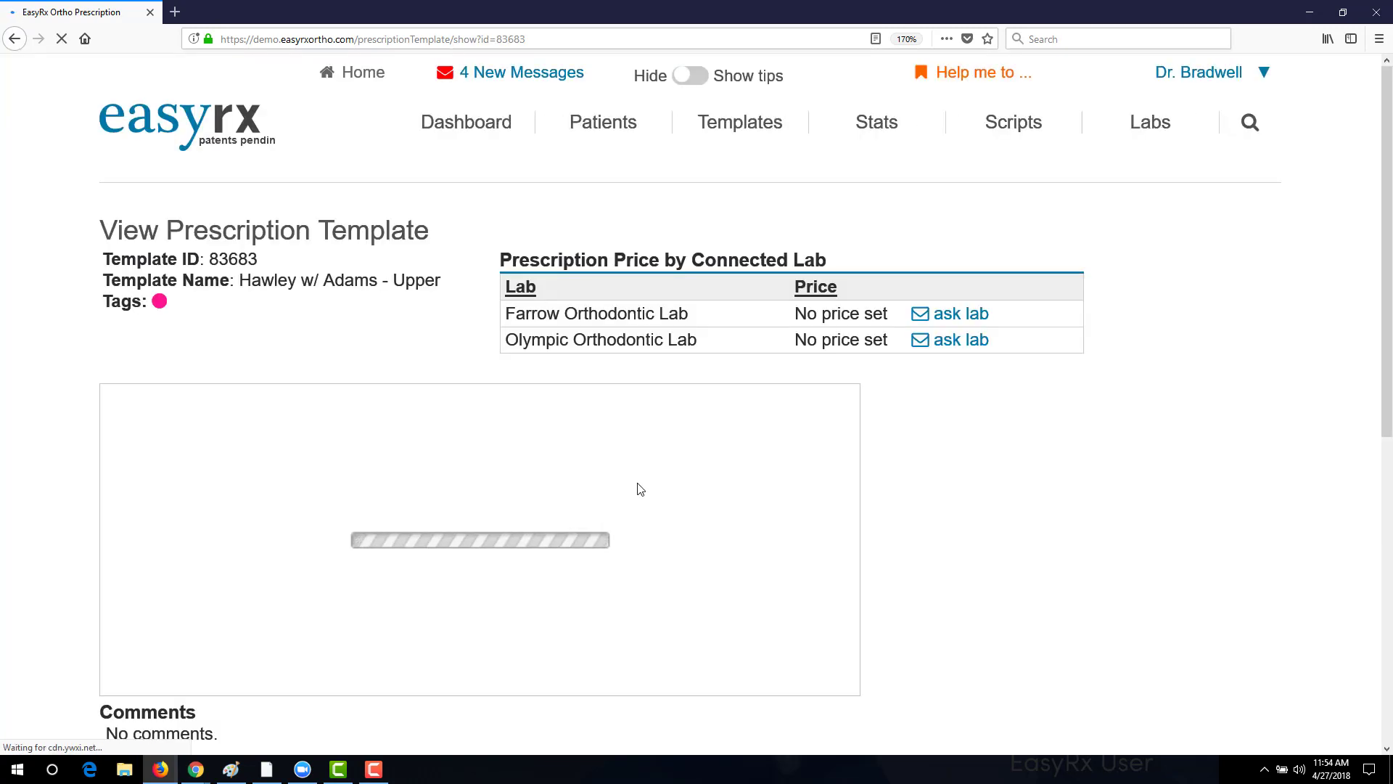
{"action": "scroll", "coordinate": [700, 494], "scroll_direction": "down", "scroll_amount": 1}
{"action": "scroll", "coordinate": [701, 493], "scroll_direction": "down", "scroll_amount": 3}
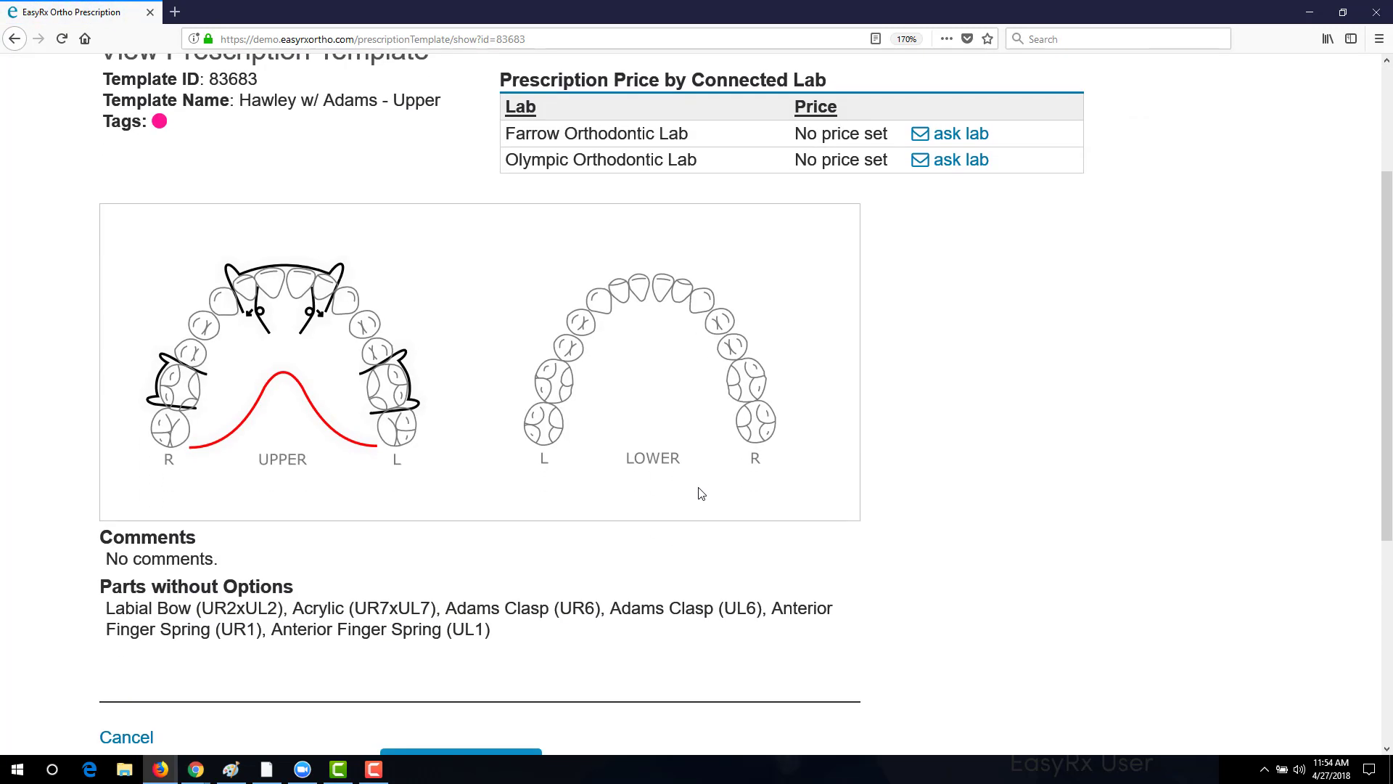